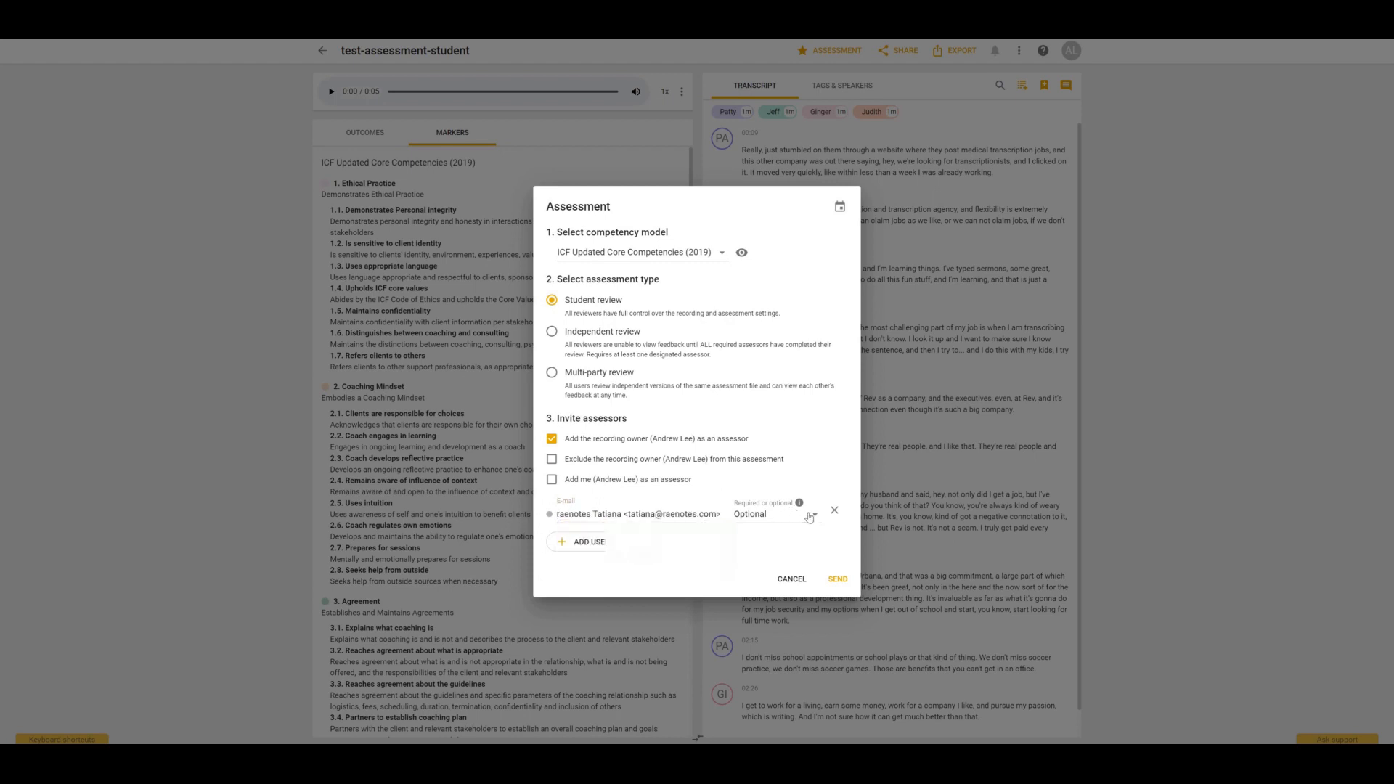
Set the invited assessor to Required and send the student review assessment request.
left_click(811, 516)
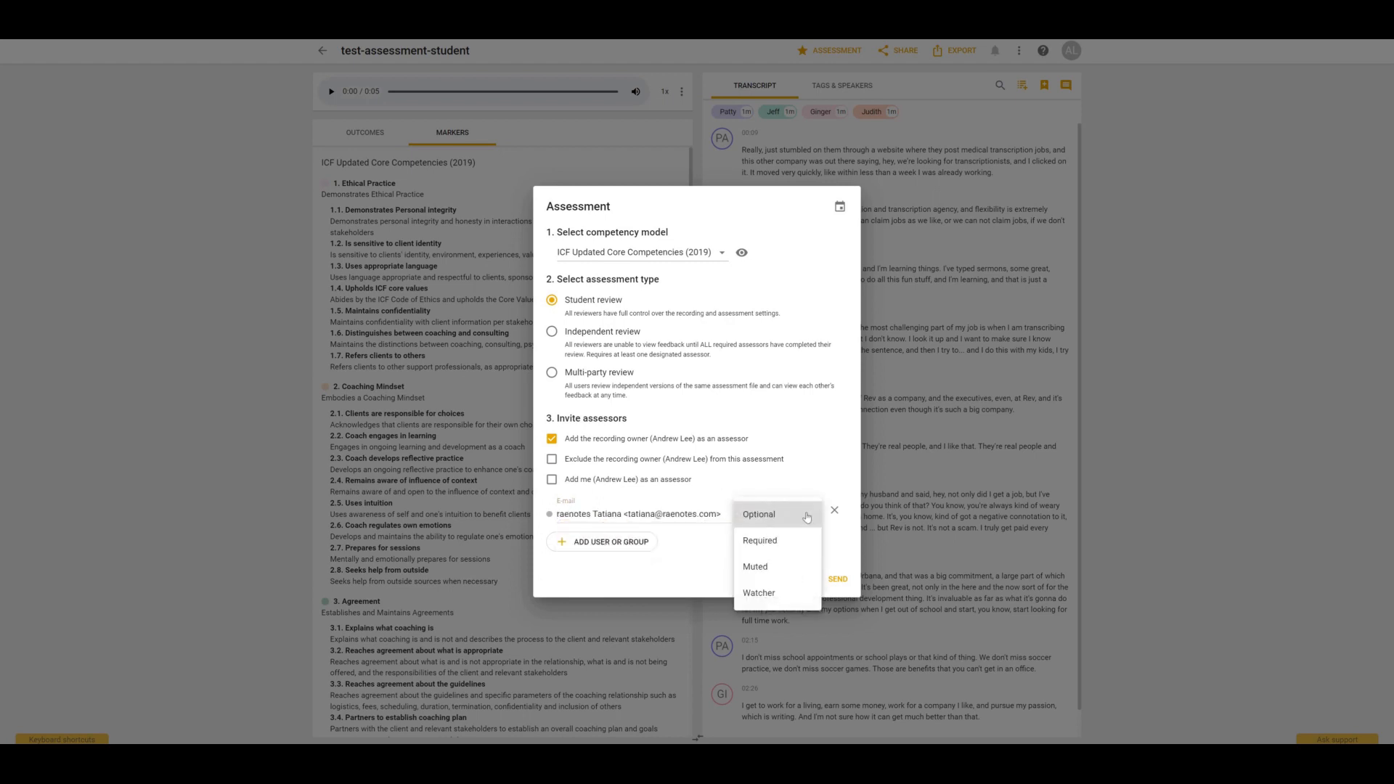
left_click(761, 543)
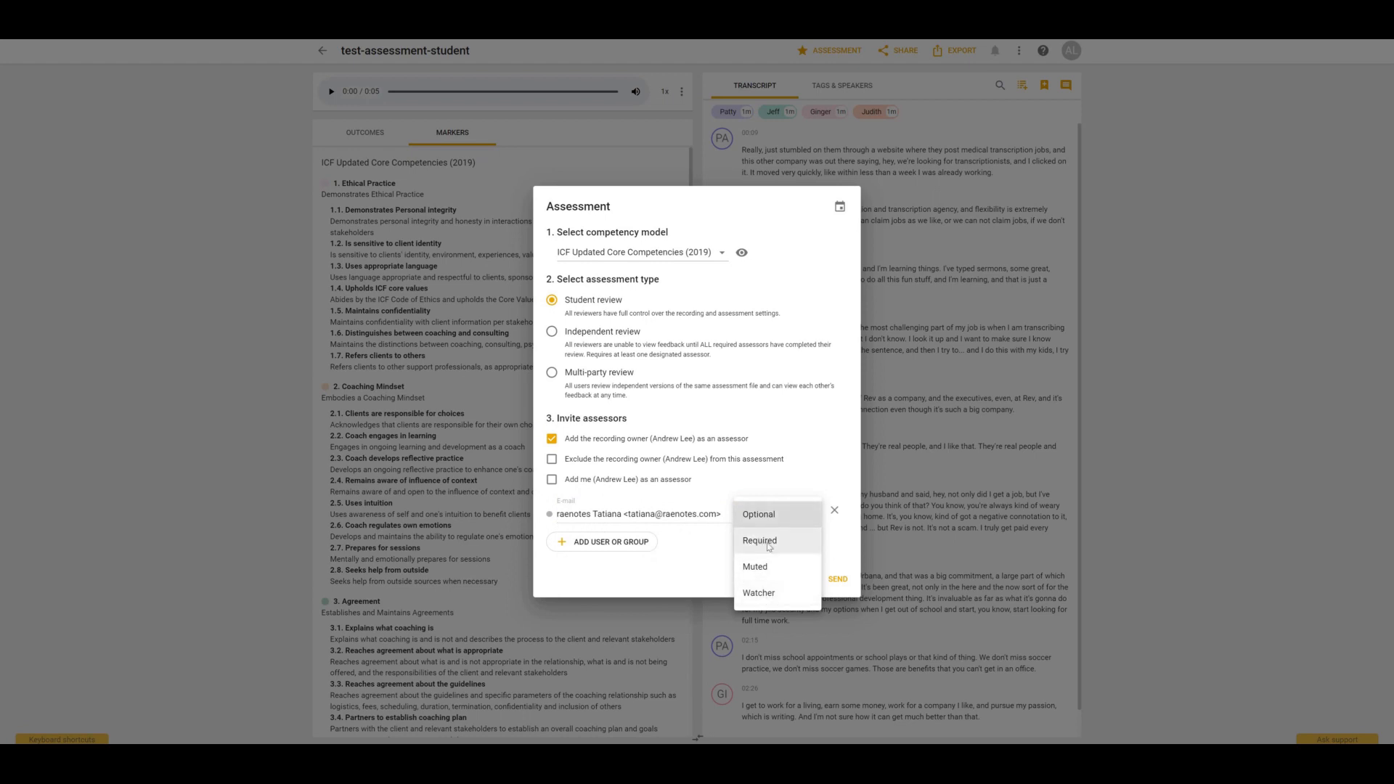
left_click(838, 580)
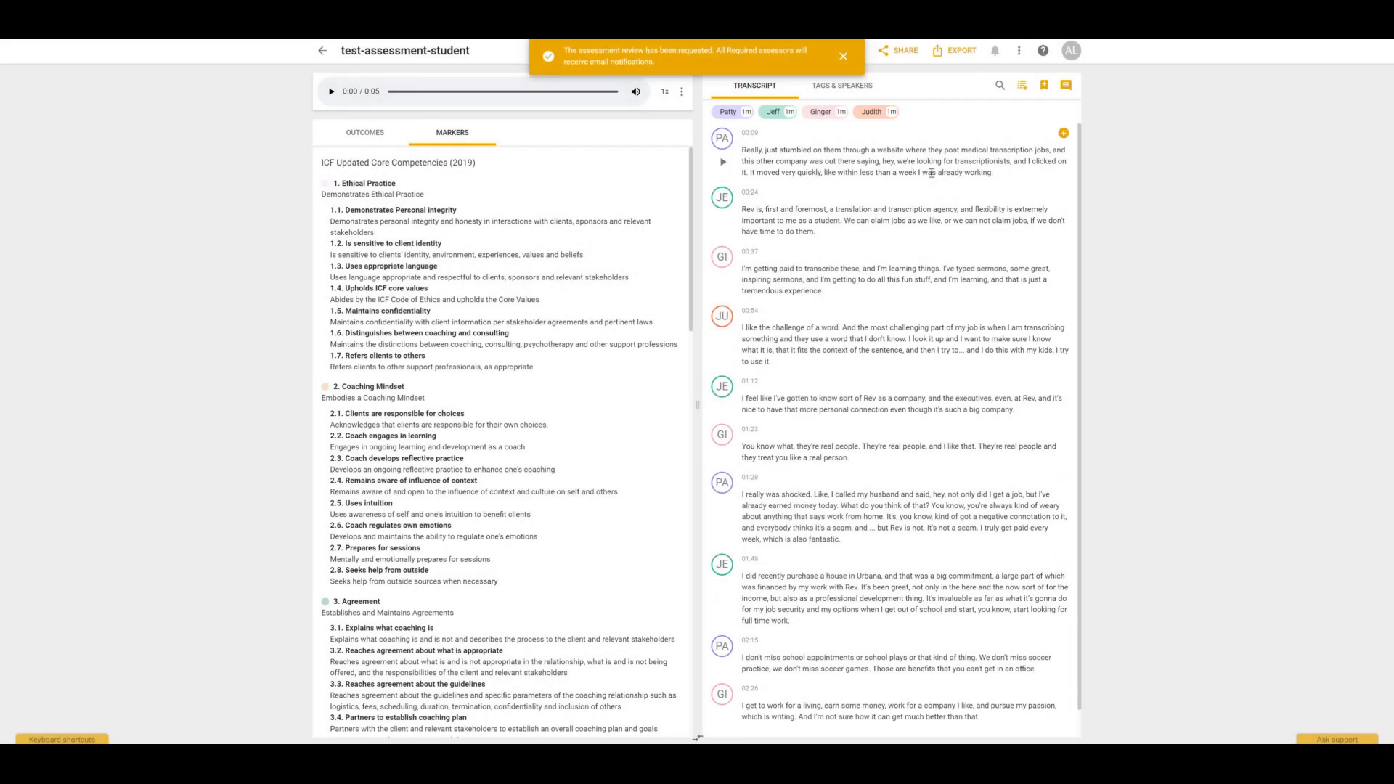
Highlight the first transcript paragraph and tag it with the 3.Agreement competency.
left_click_drag(742, 150, 1026, 180)
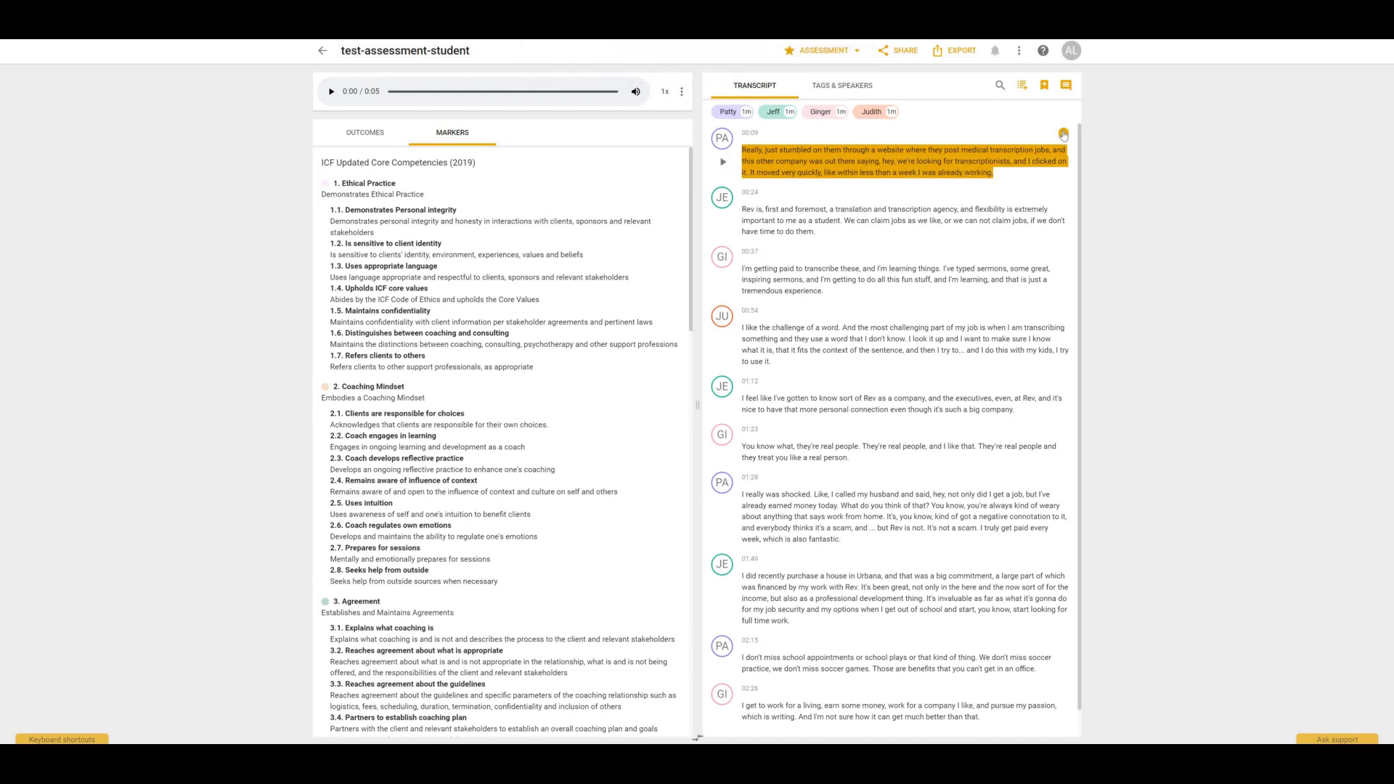
left_click(1064, 134)
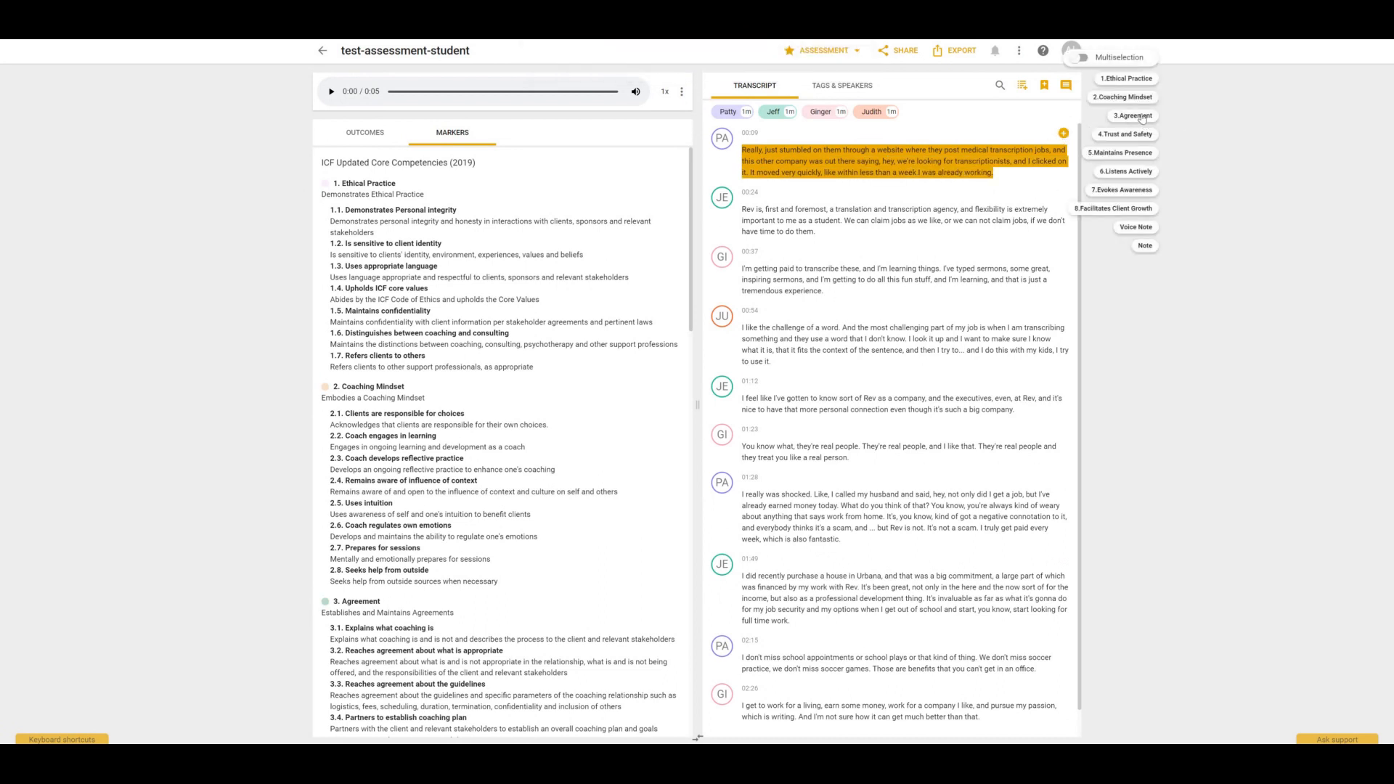
left_click(1133, 116)
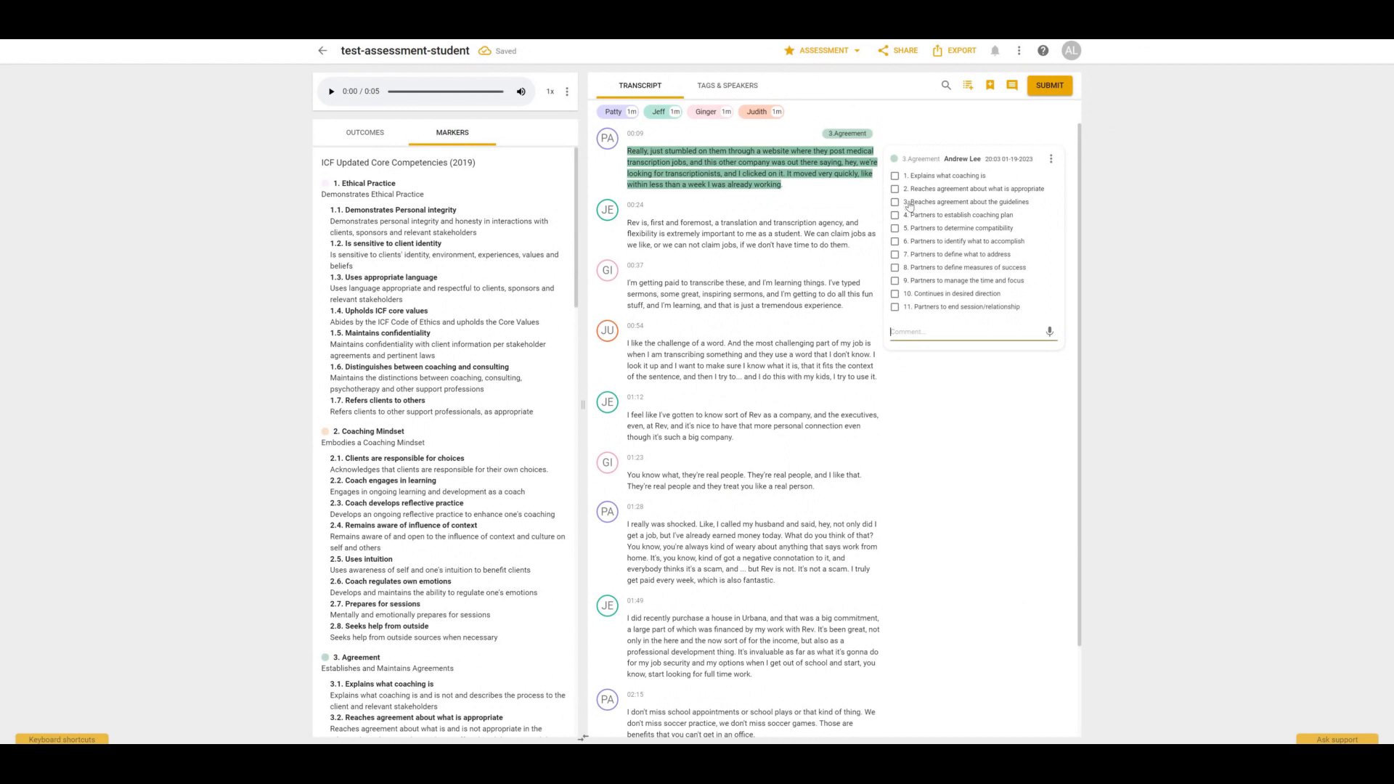
Check 'Reaches agreement about the guidelines' on the marker and post the comment 'feedback'.
left_click(895, 202)
type("feedback")
key("Return")
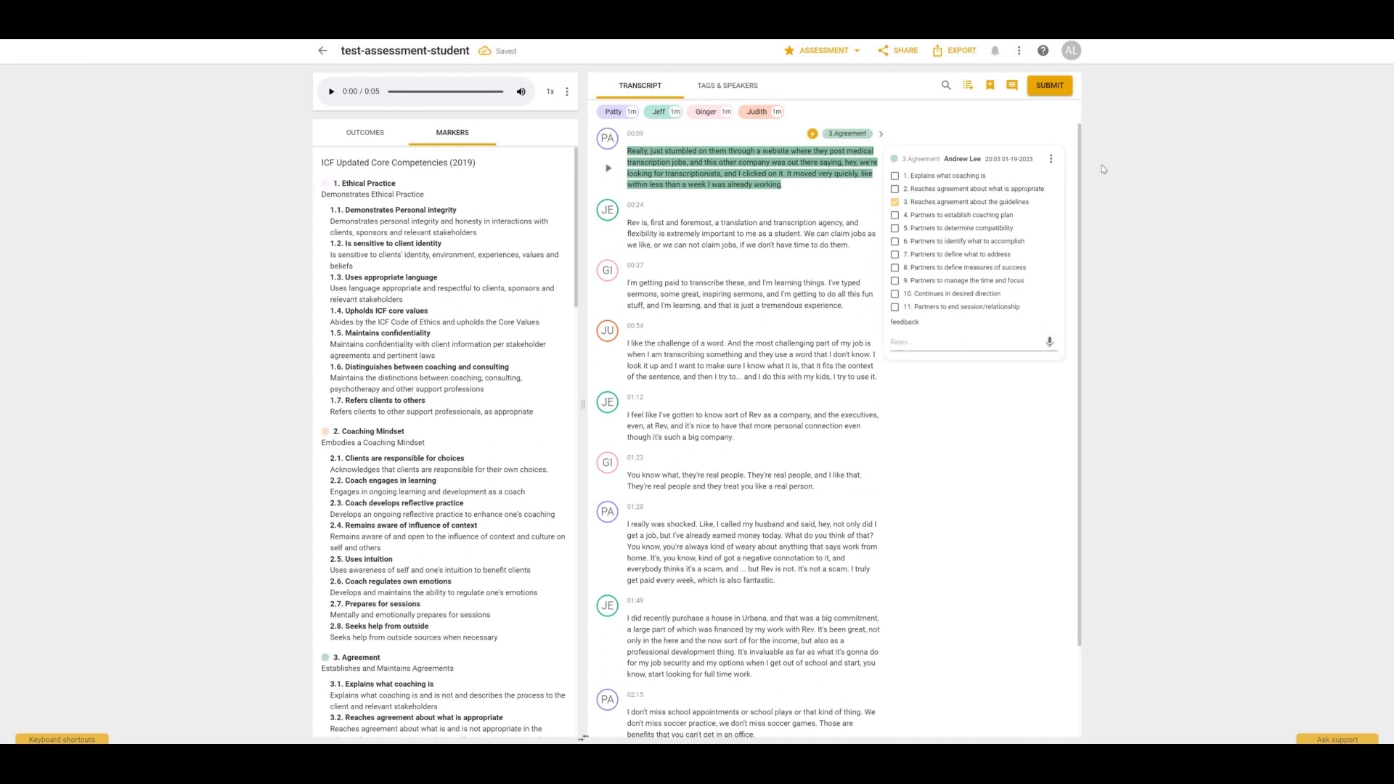
Reload the recording and filter the assessment view to show the recording owner's feedback.
left_click(1040, 92)
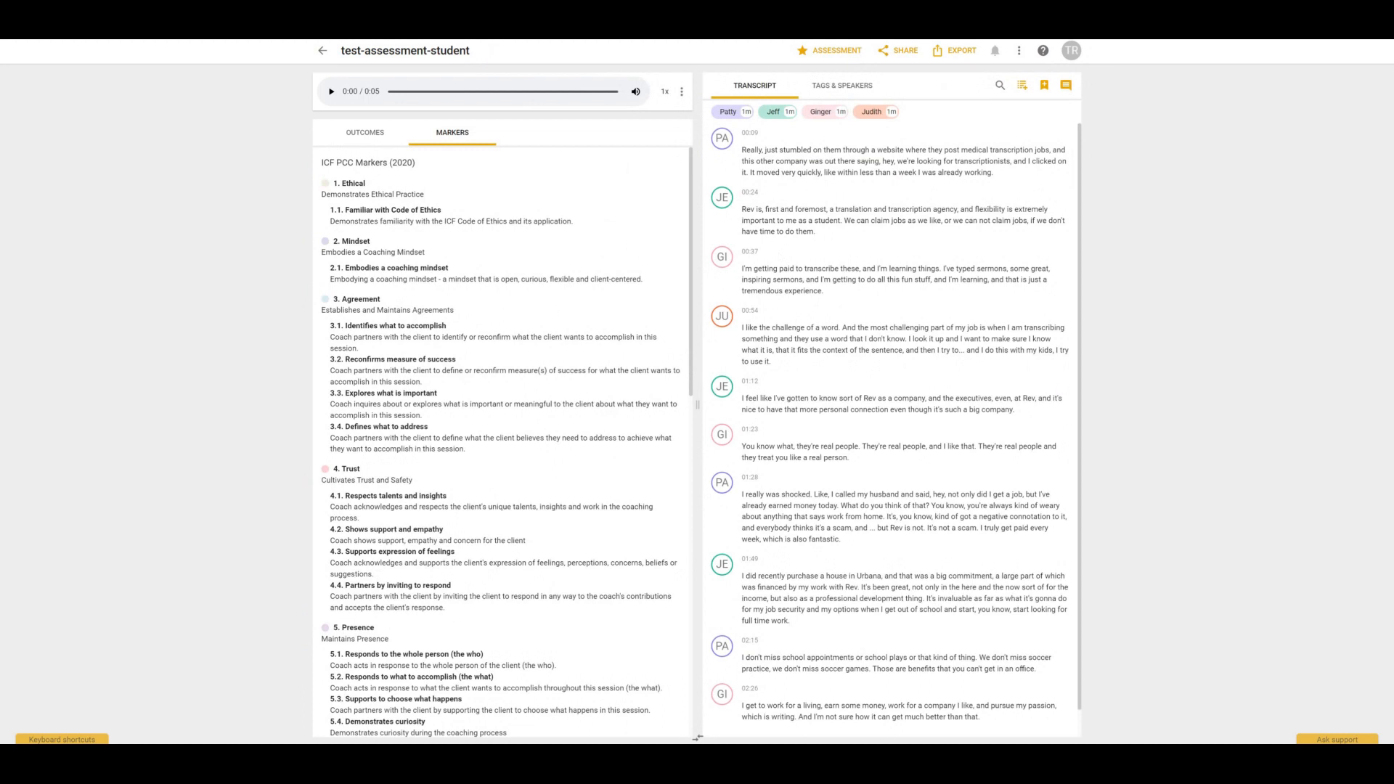
key("F5")
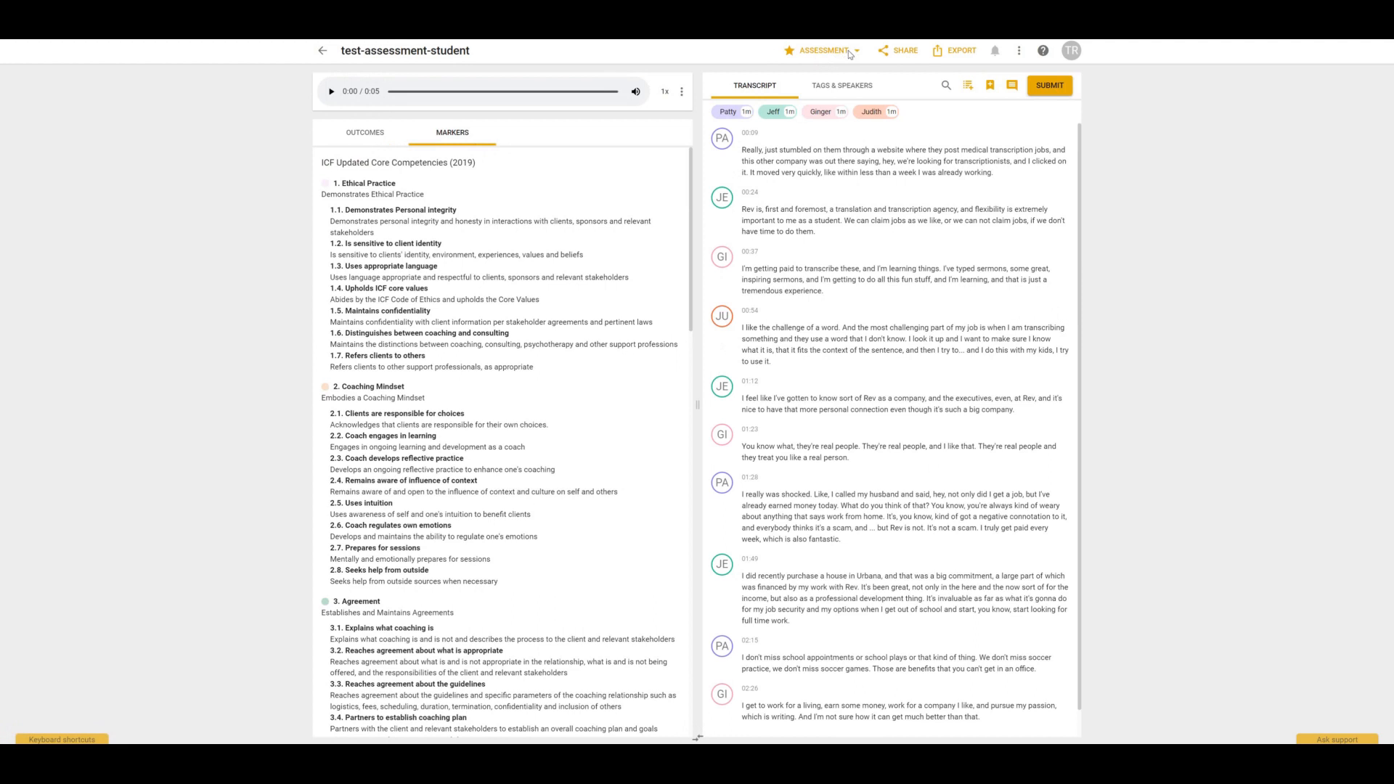
left_click(855, 52)
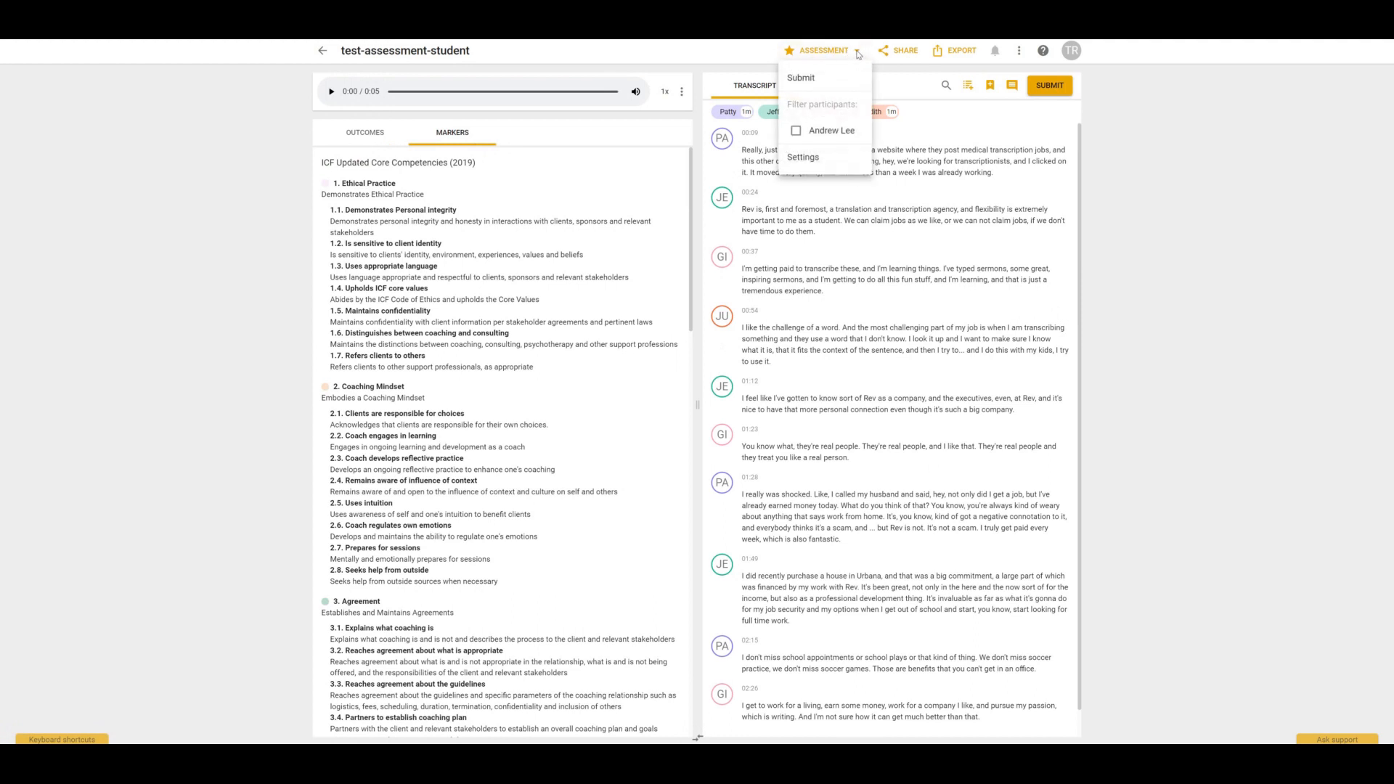
left_click(797, 132)
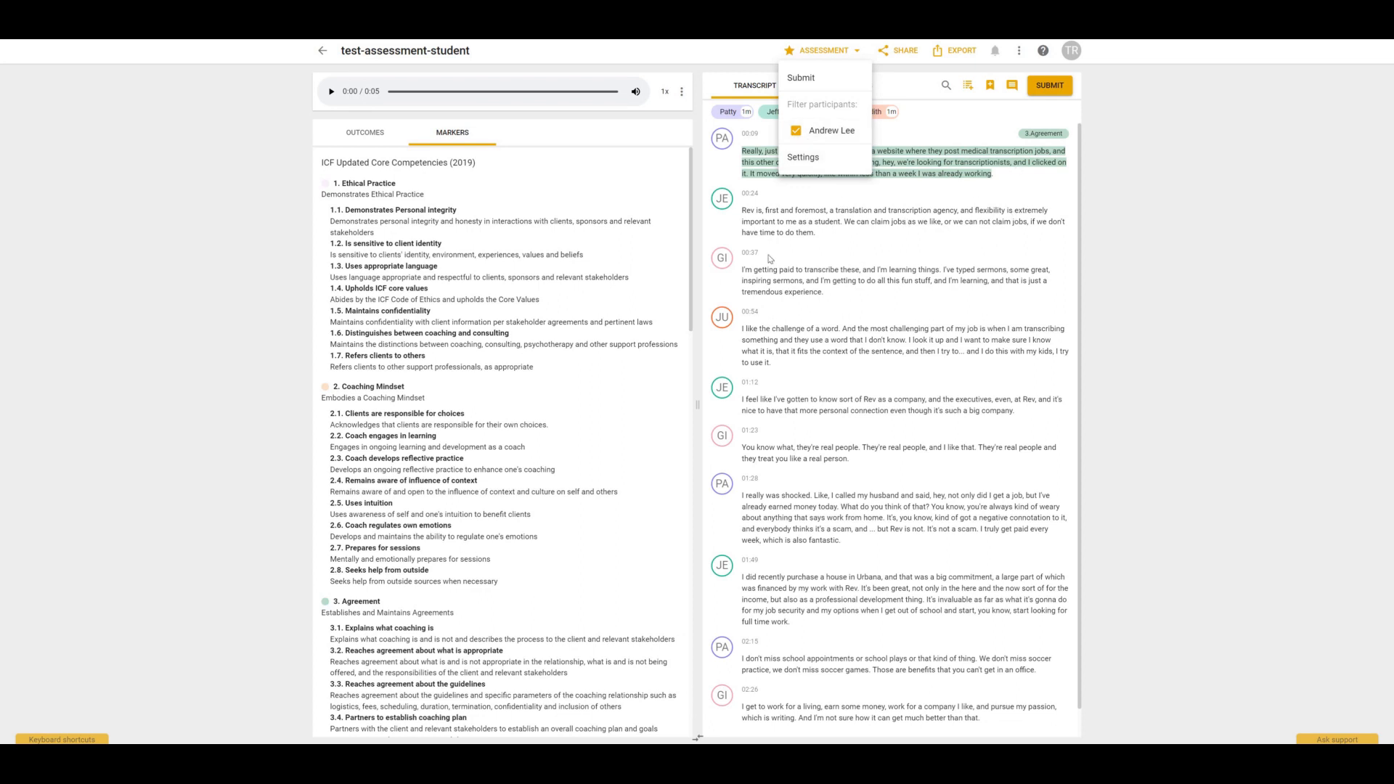
Highlight the third transcript paragraph and tag it with the 5.Maintains Presence competency.
left_click(746, 269)
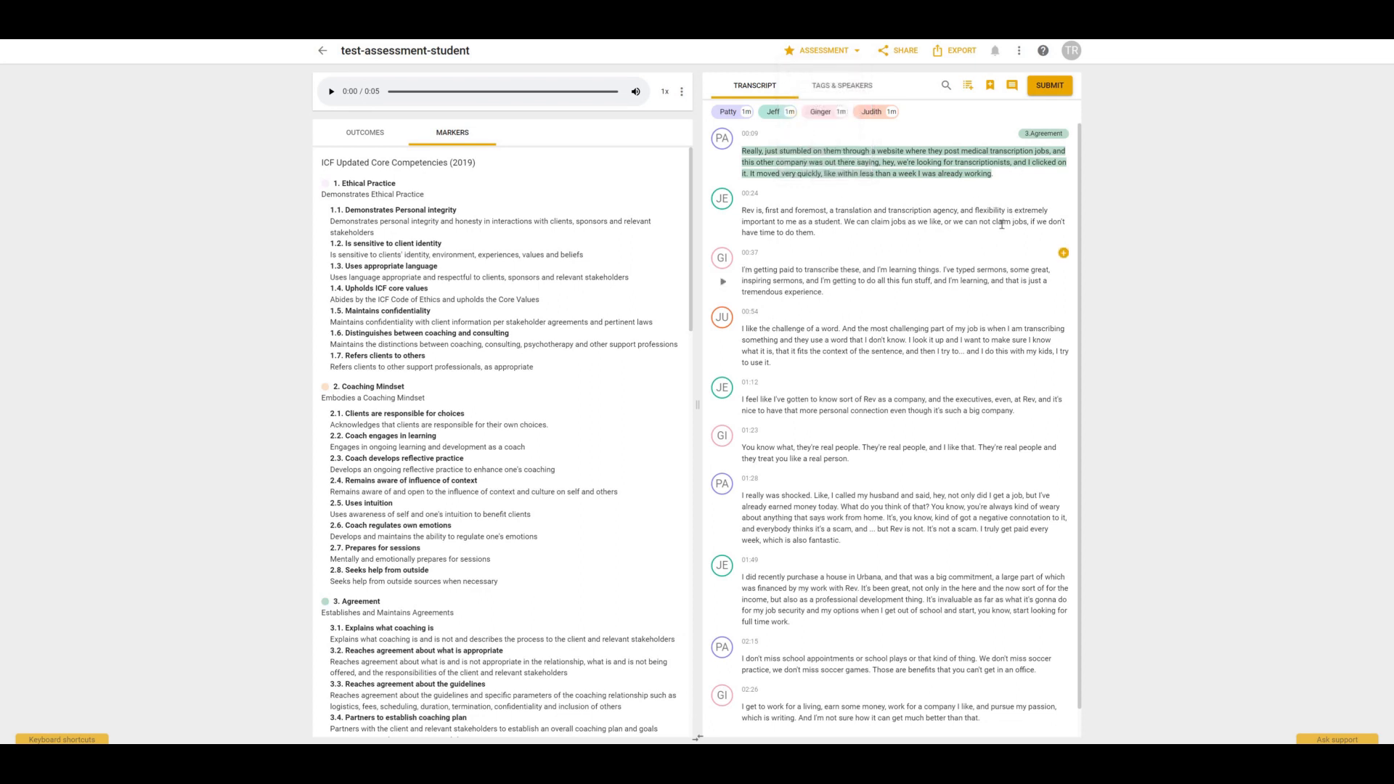
left_click(1064, 252)
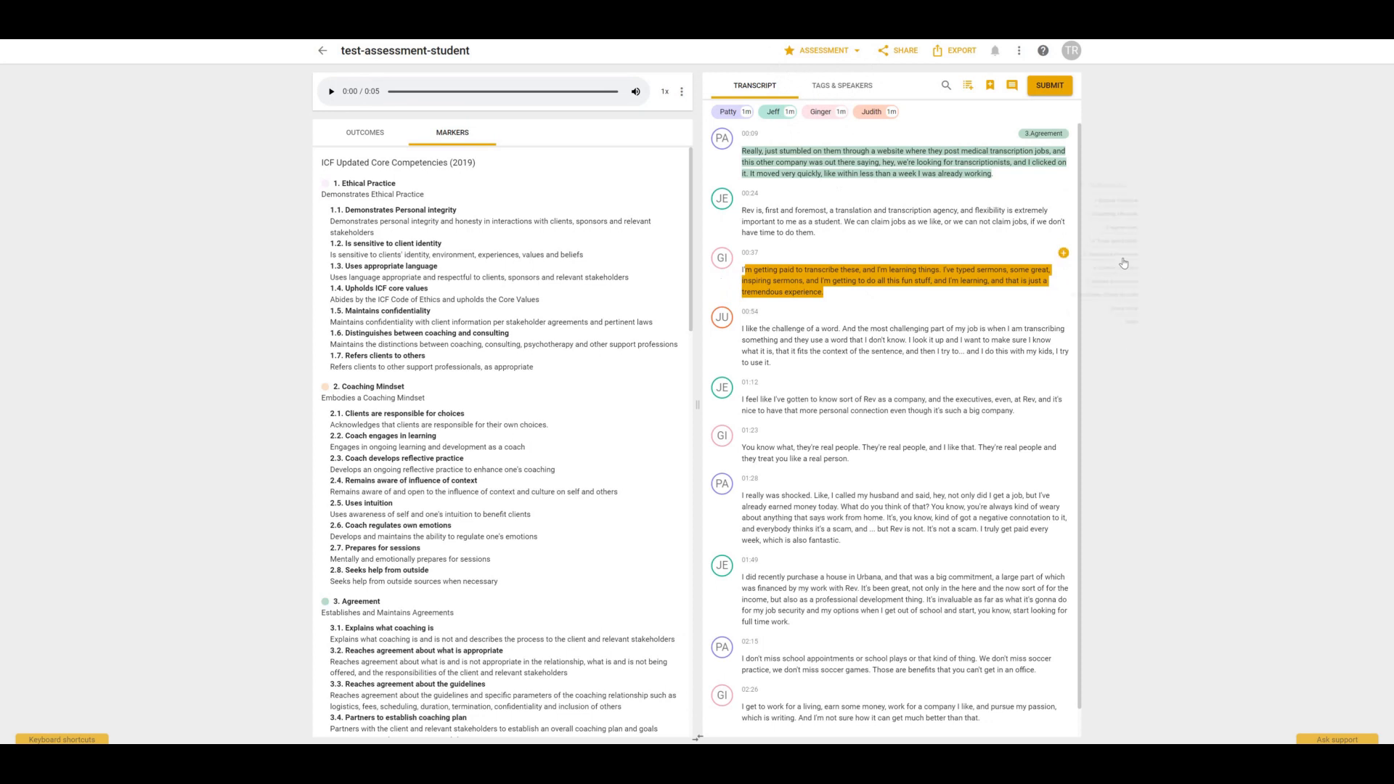
left_click(1122, 256)
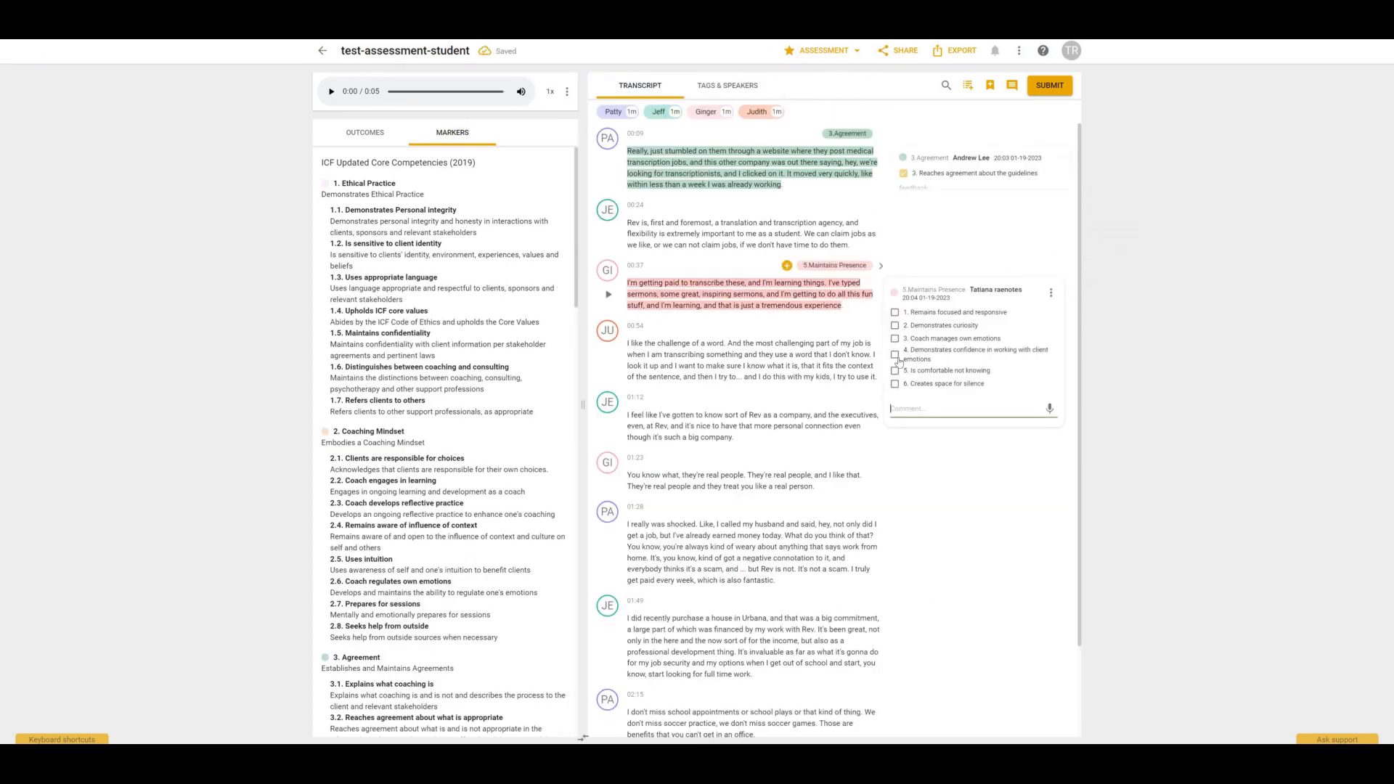
Check 'Coach manages own emotions' on the new marker and post the comment 'comments'.
left_click(895, 338)
left_click(959, 409)
type("comments")
left_click(1049, 408)
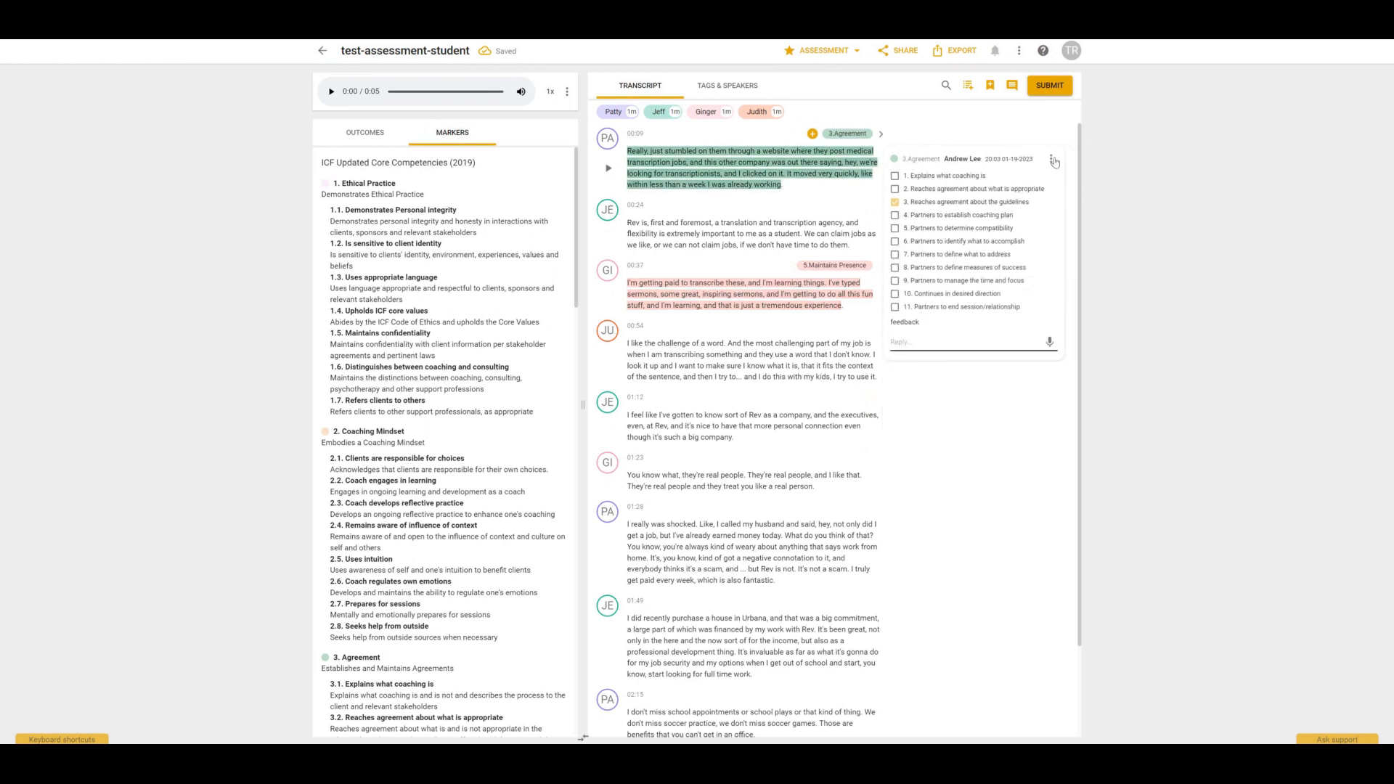
Edit the existing comment on the Agreement marker to read 'update feedback'.
left_click(1051, 158)
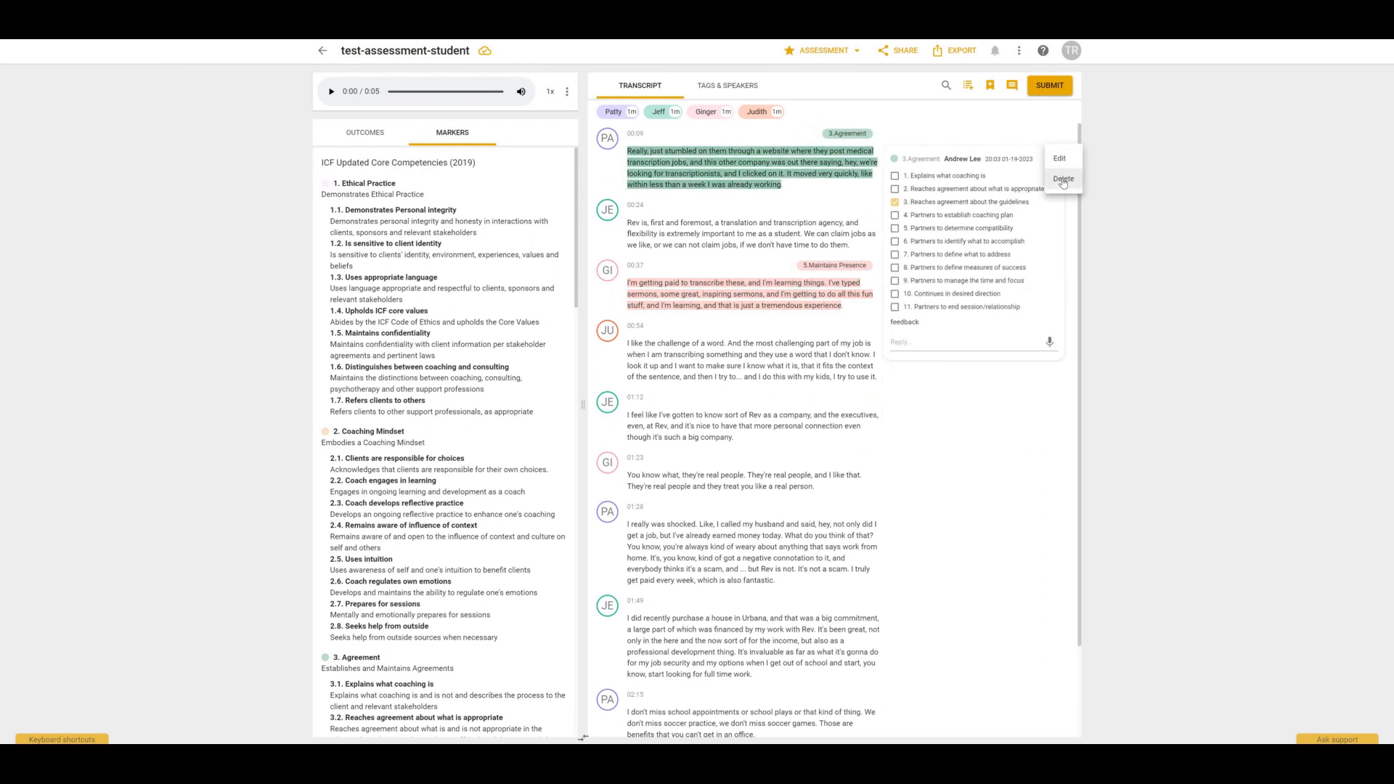
left_click(1060, 159)
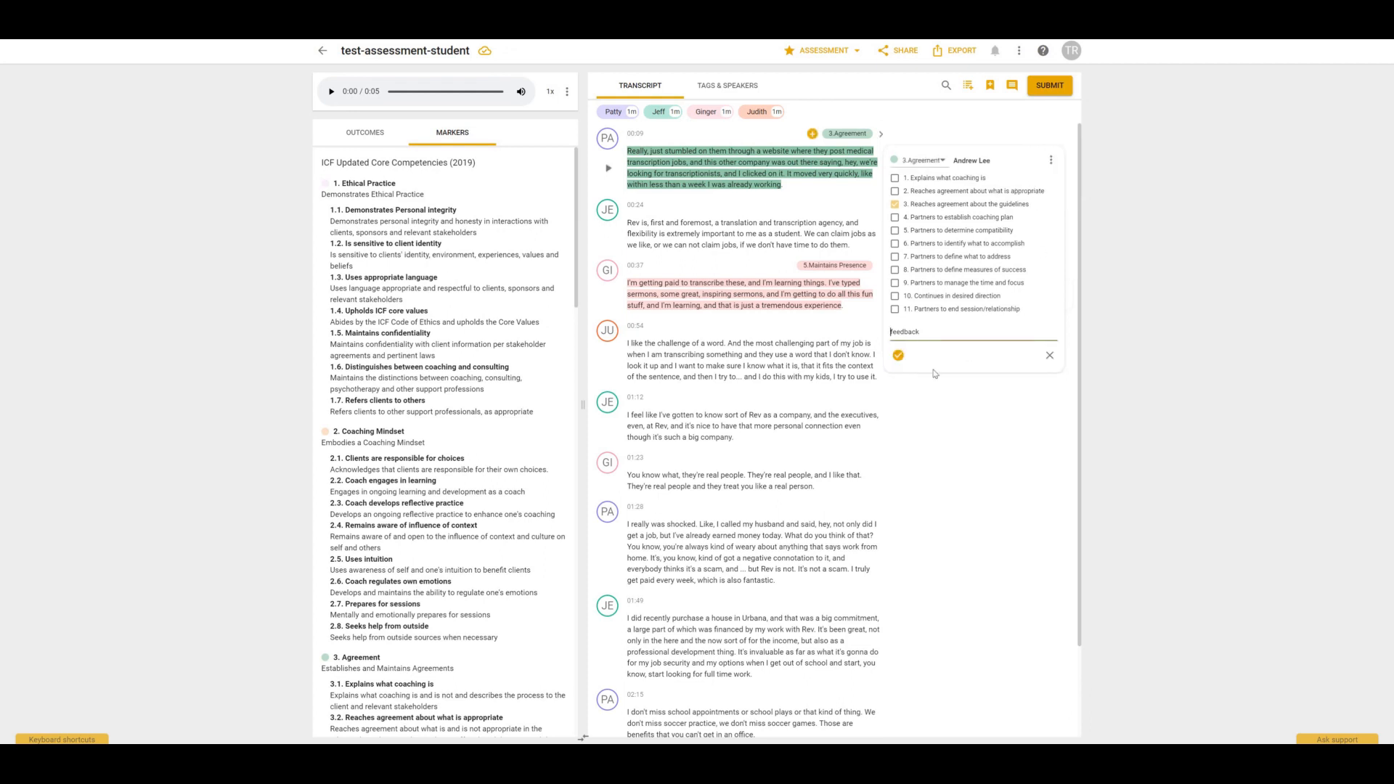
left_click_drag(921, 333, 890, 333)
type("update feedbac")
left_click(898, 207)
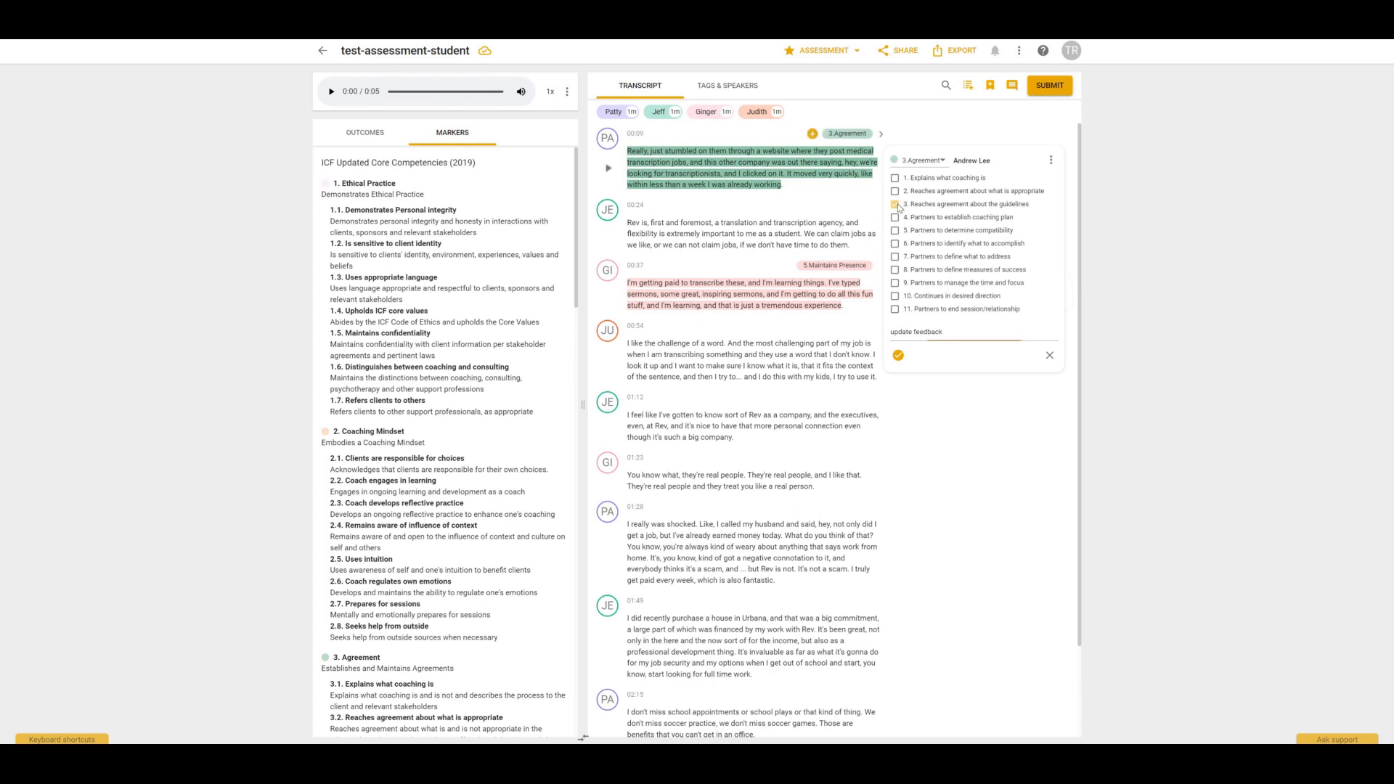
left_click(898, 355)
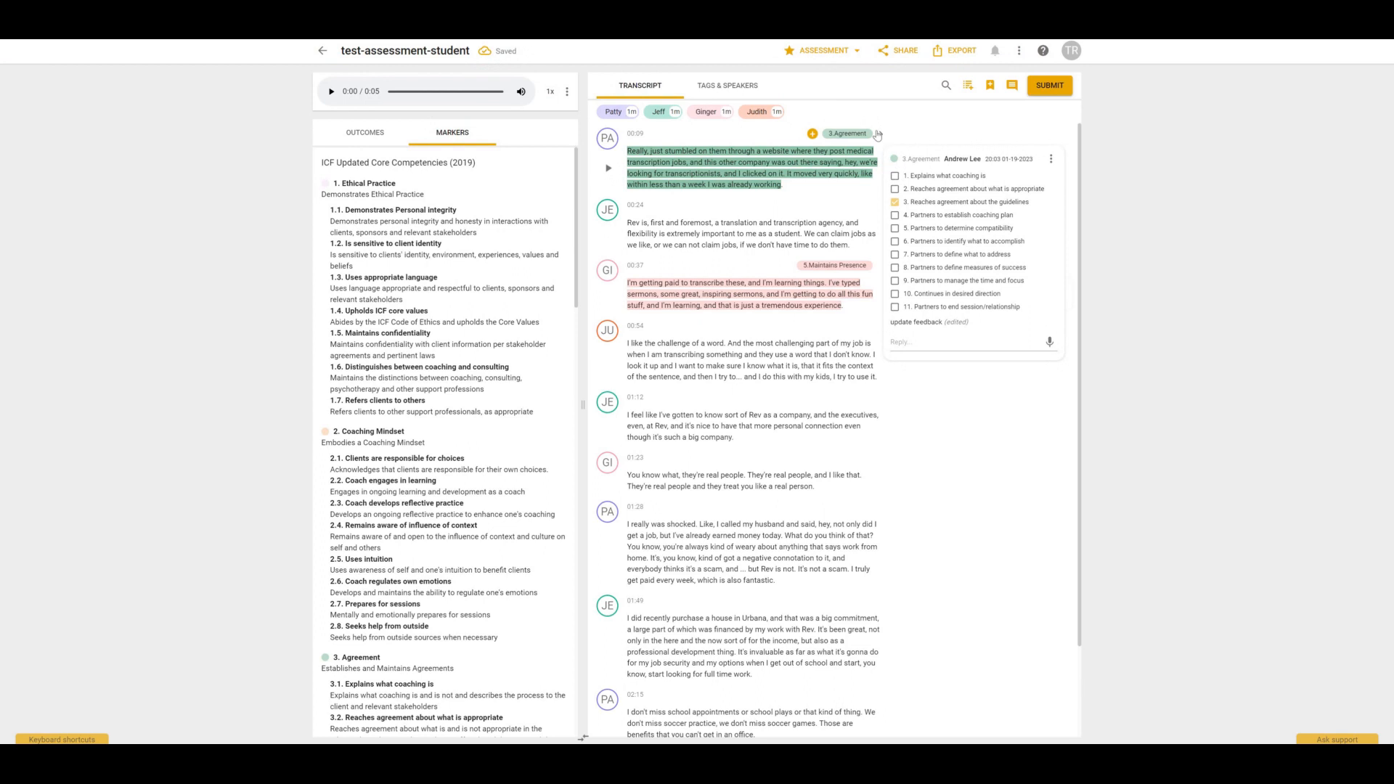
Submit the assessment feedback and confirm making it visible to the other party.
left_click(1054, 88)
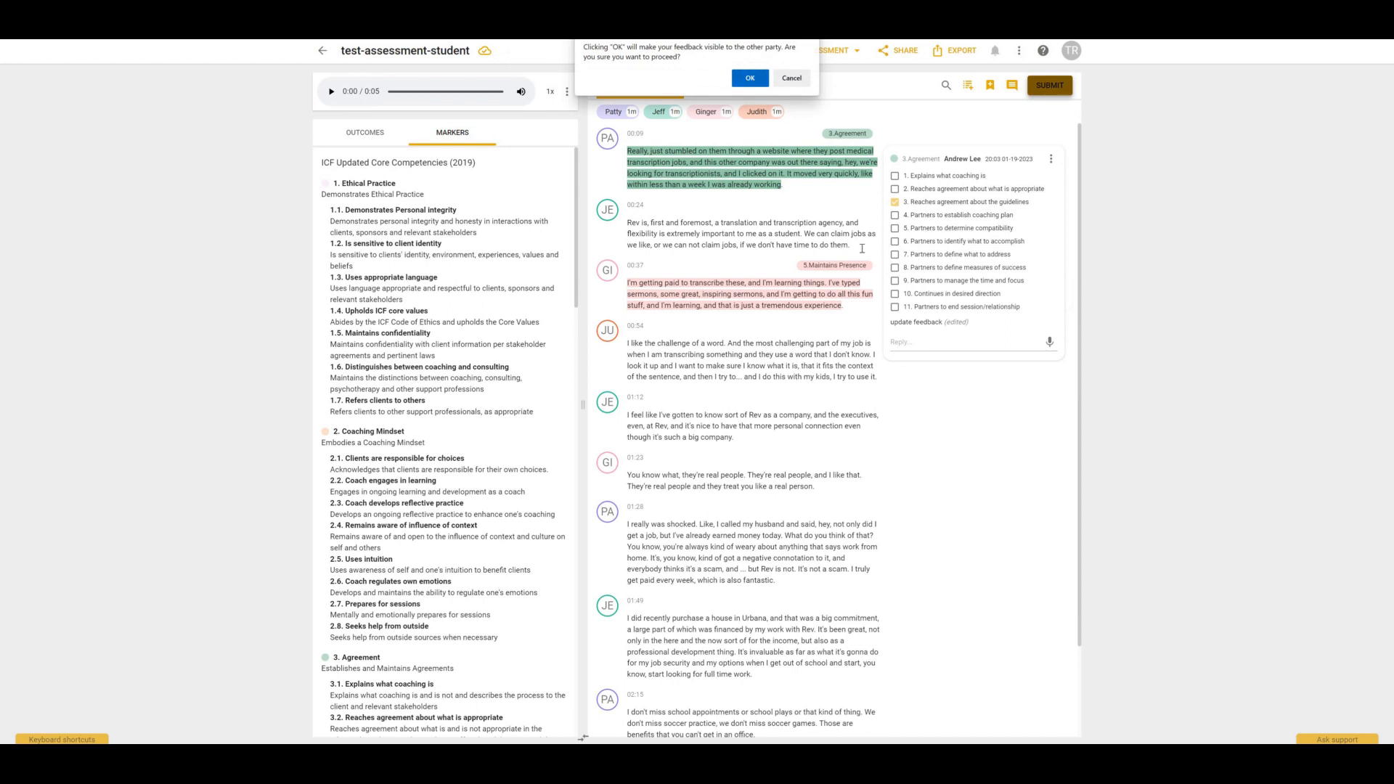
key("Return")
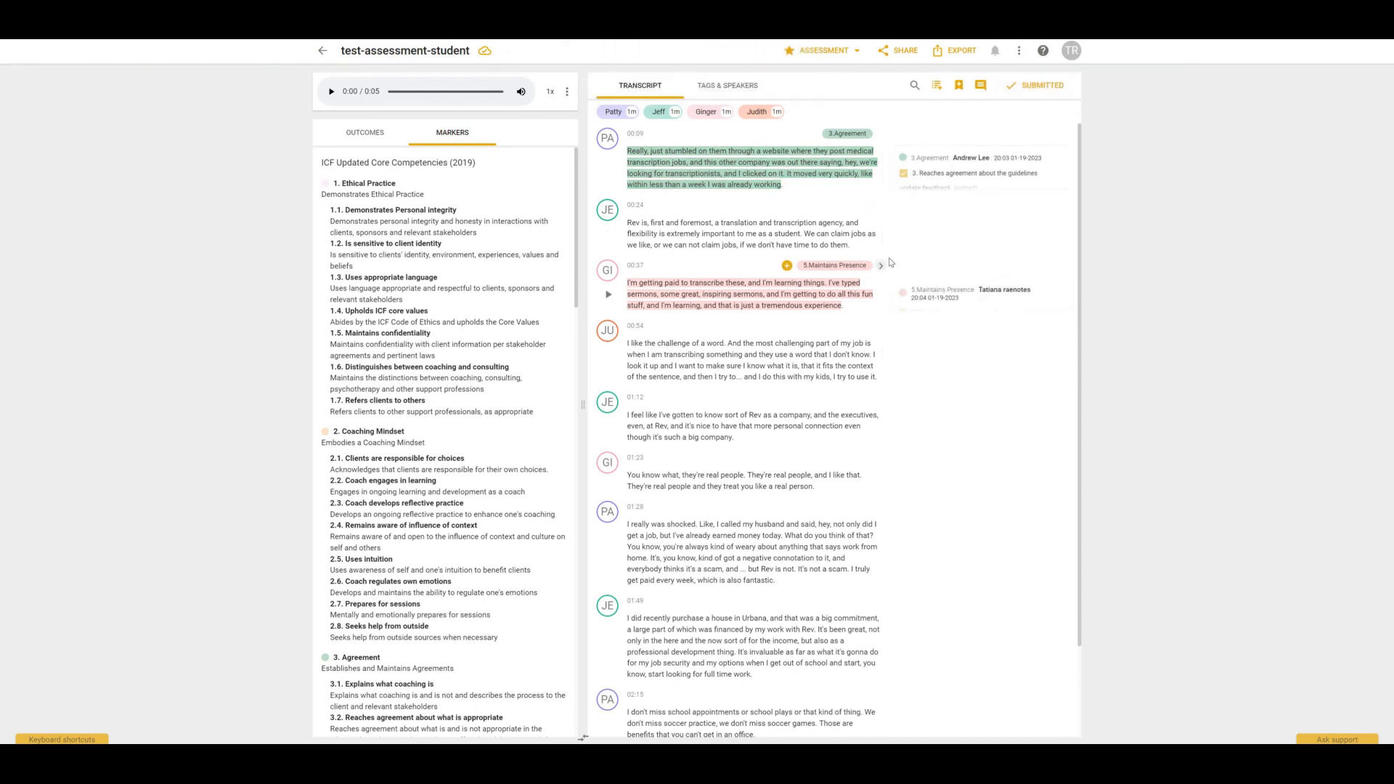
left_click(861, 51)
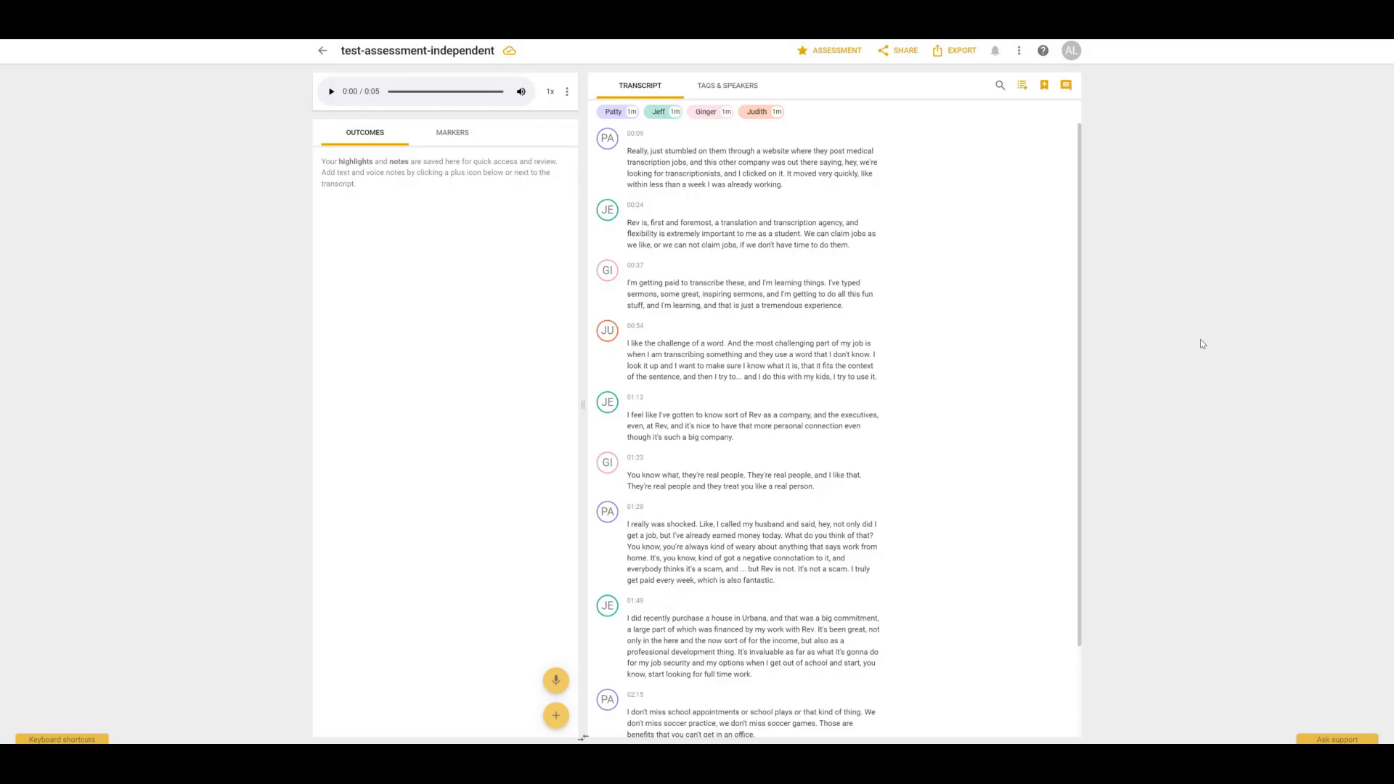
Open the assessment setup, add the recording owner as an assessor, and invite the suggested assessor by e-mail.
left_click(826, 51)
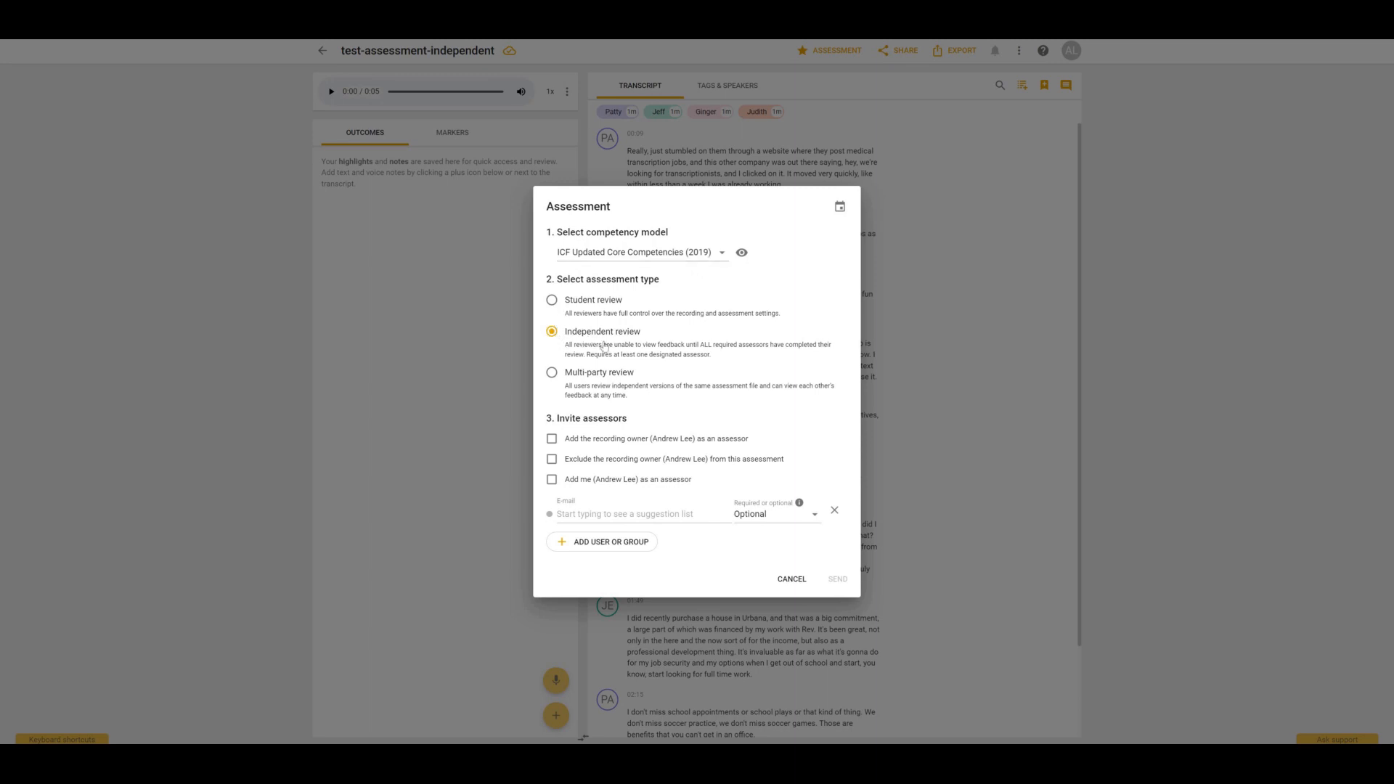
left_click(552, 439)
left_click(629, 512)
type("tatian")
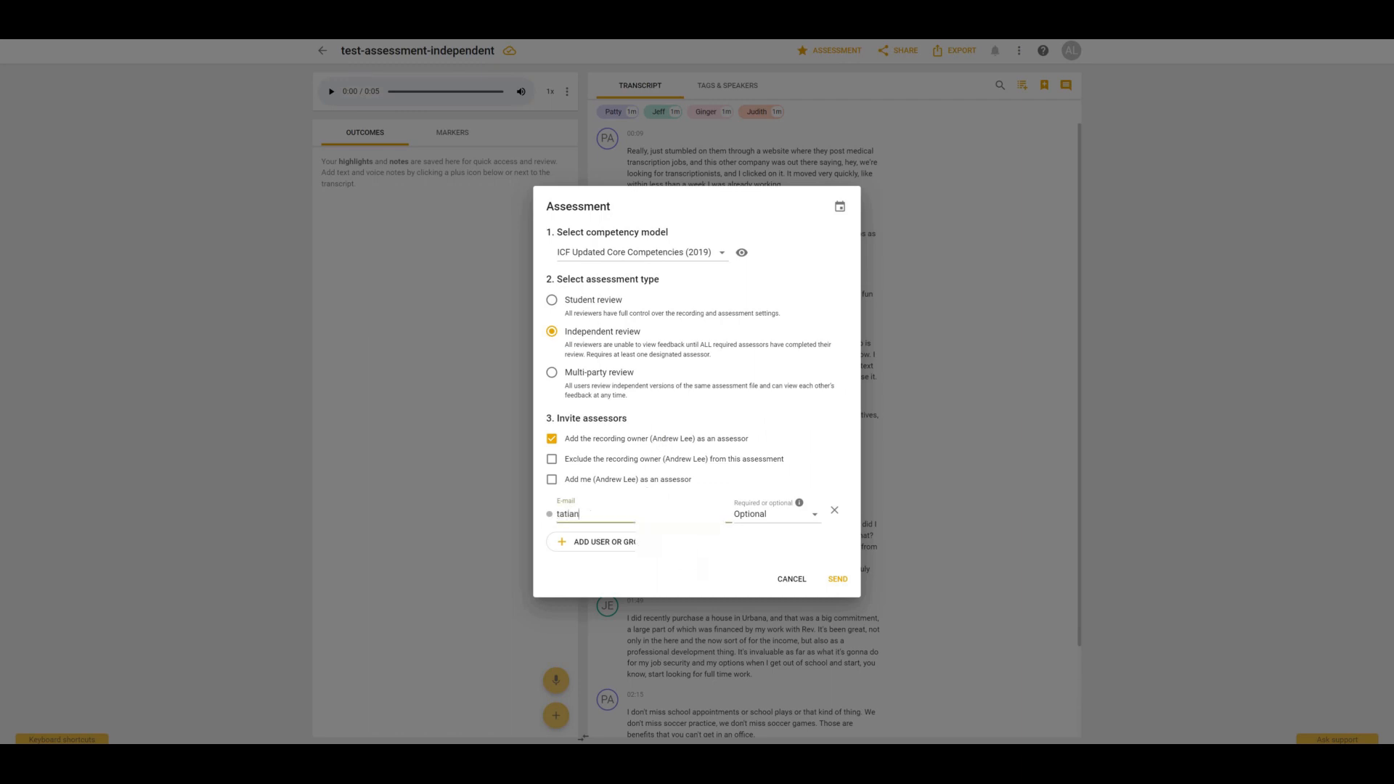
left_click(687, 561)
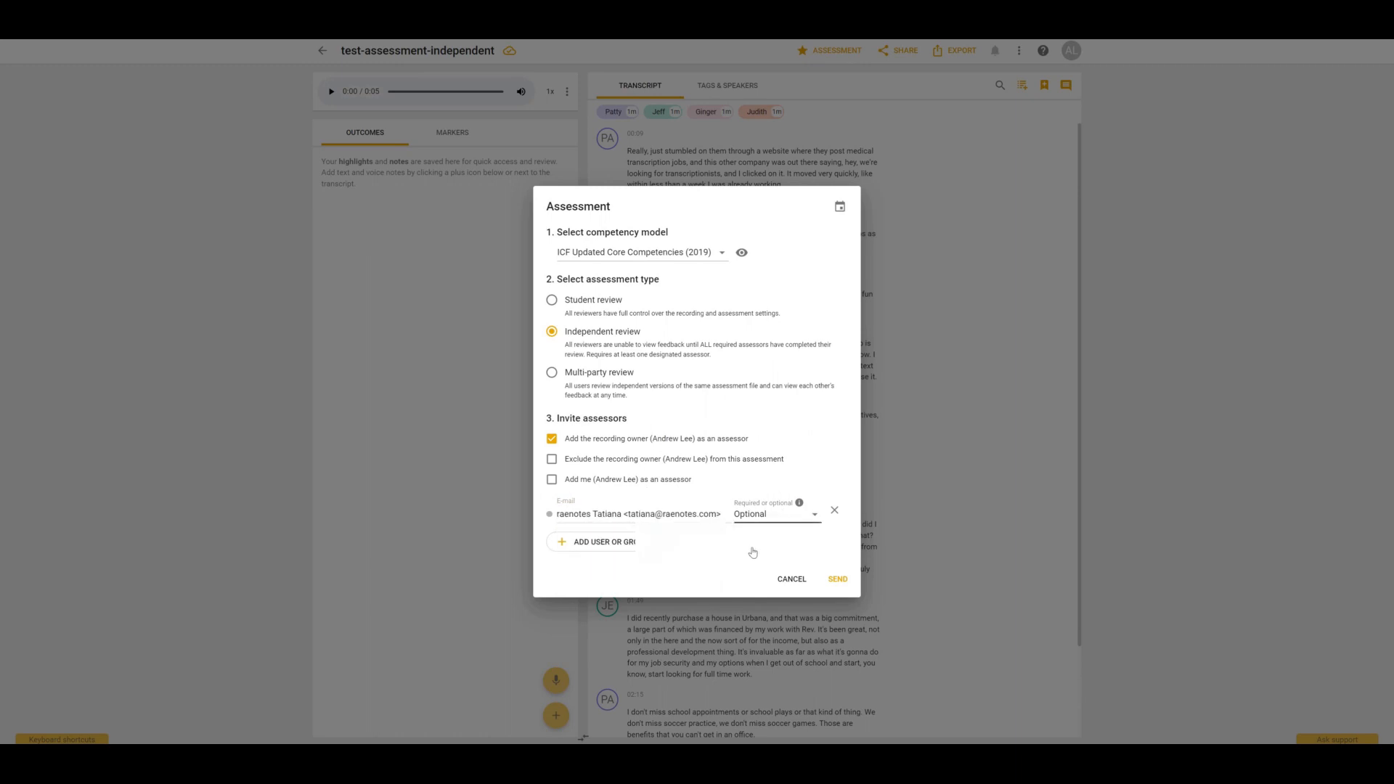
Set the invited assessor to Required and send the independent review request.
left_click(754, 552)
left_click(784, 539)
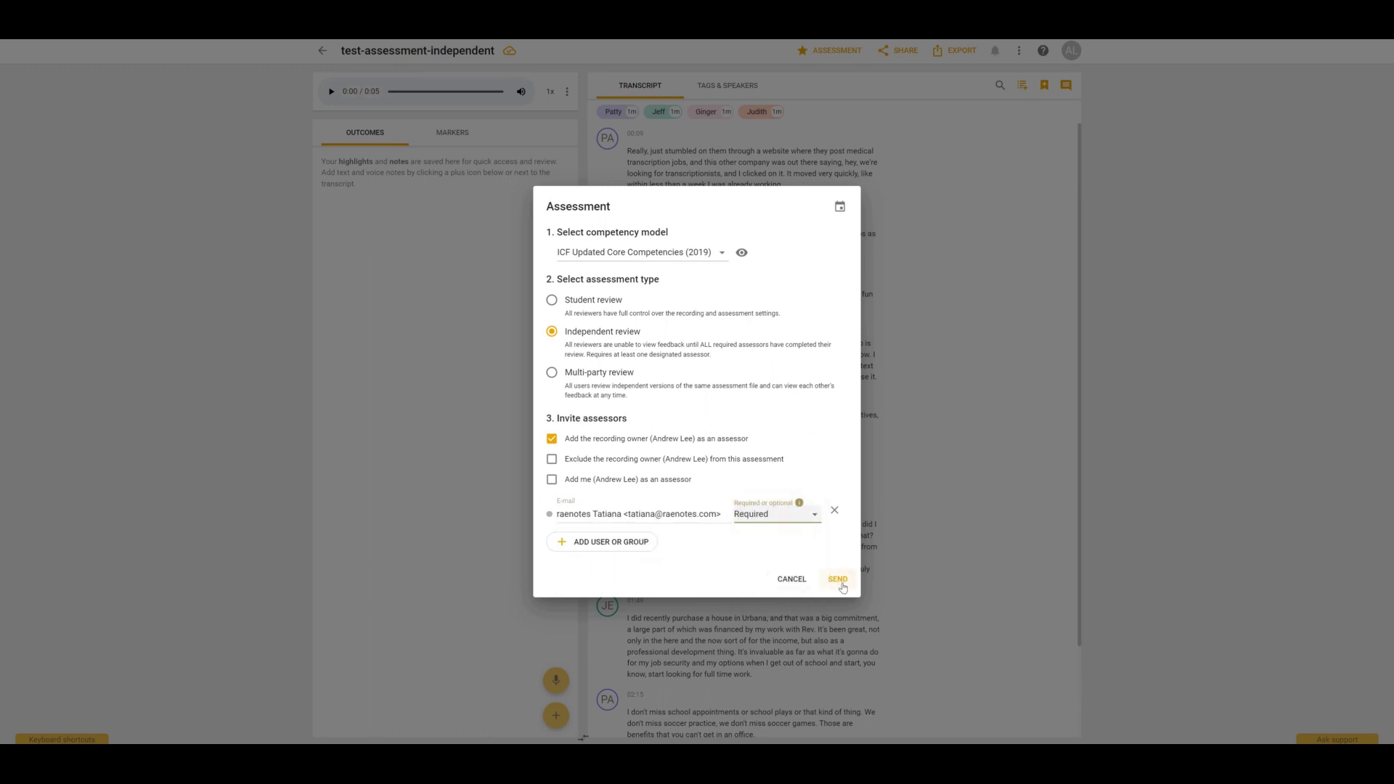
left_click(842, 587)
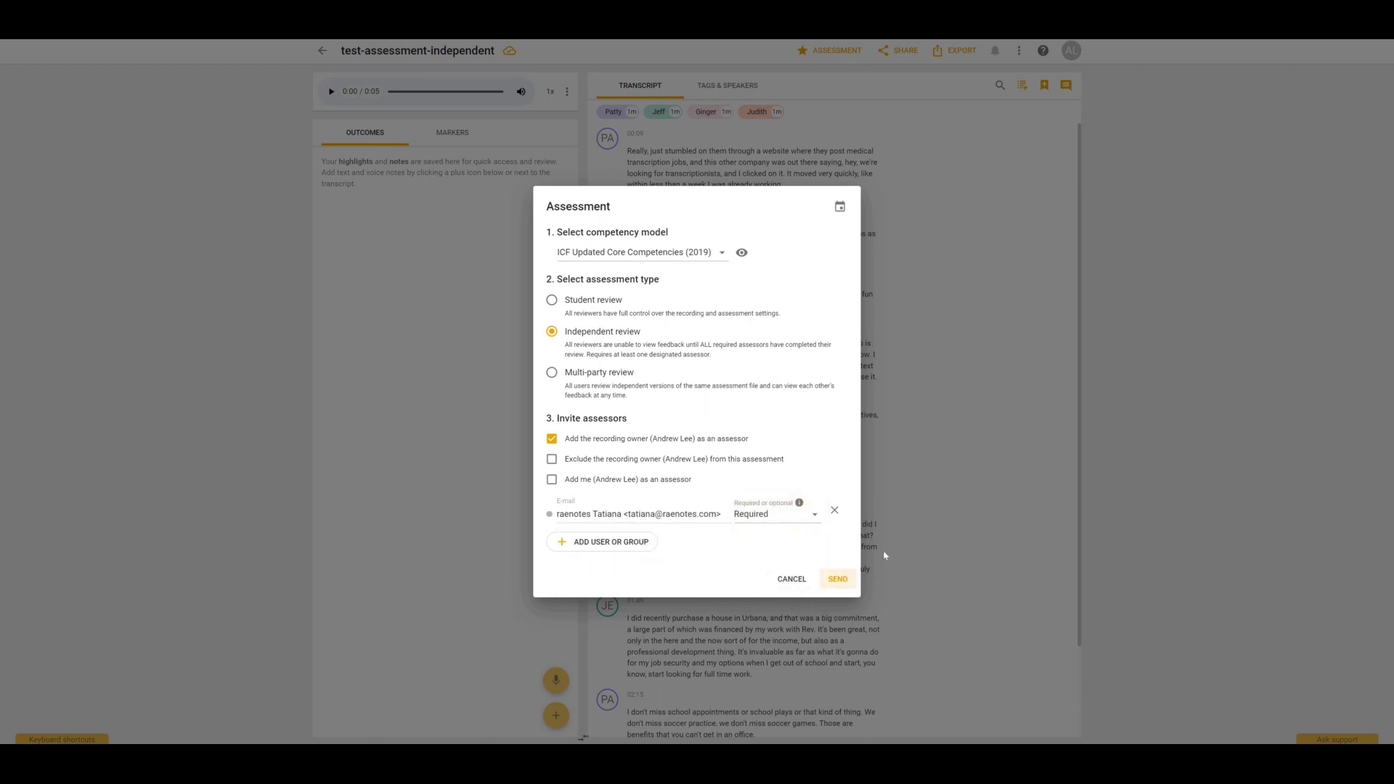
Highlight the first transcript paragraph and tag it with the 5.Maintains Presence competency.
left_click_drag(697, 182, 865, 134)
left_click(866, 135)
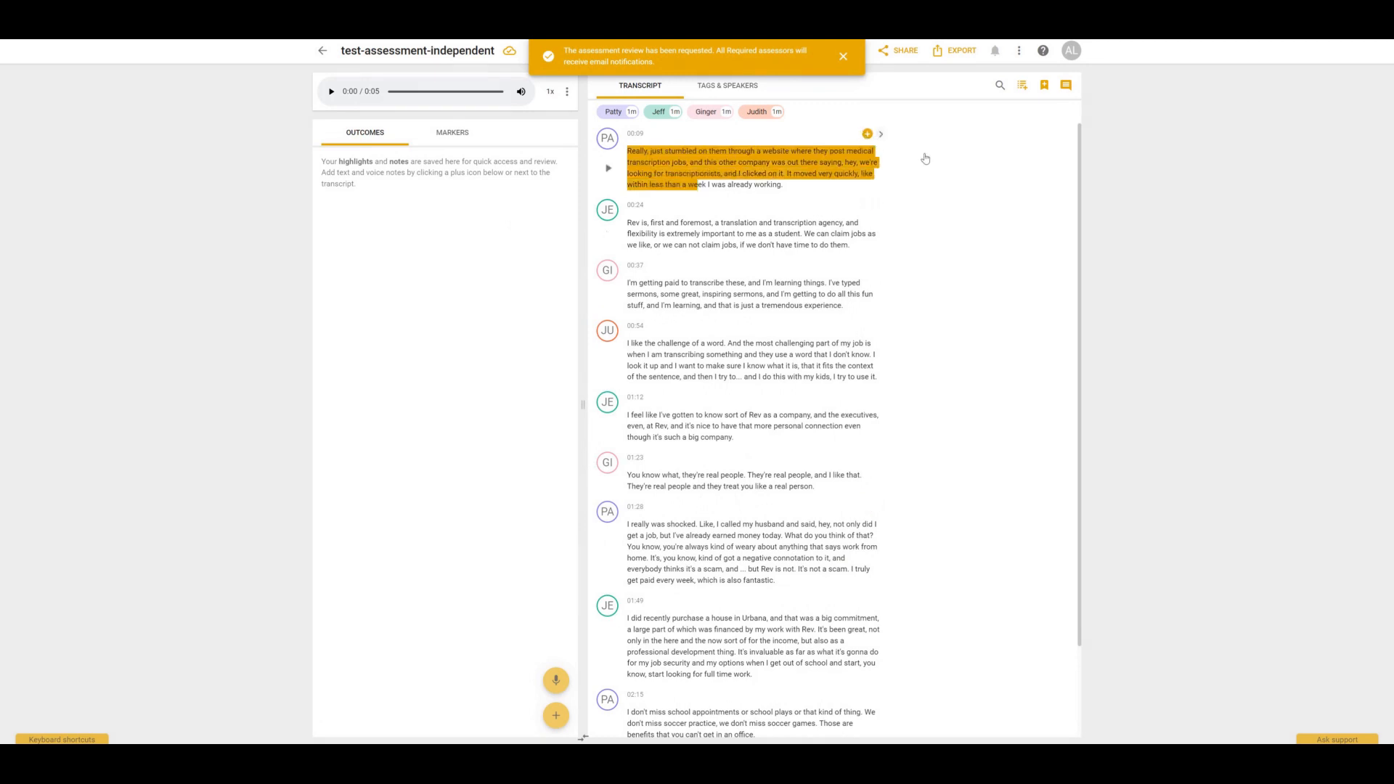
left_click(923, 153)
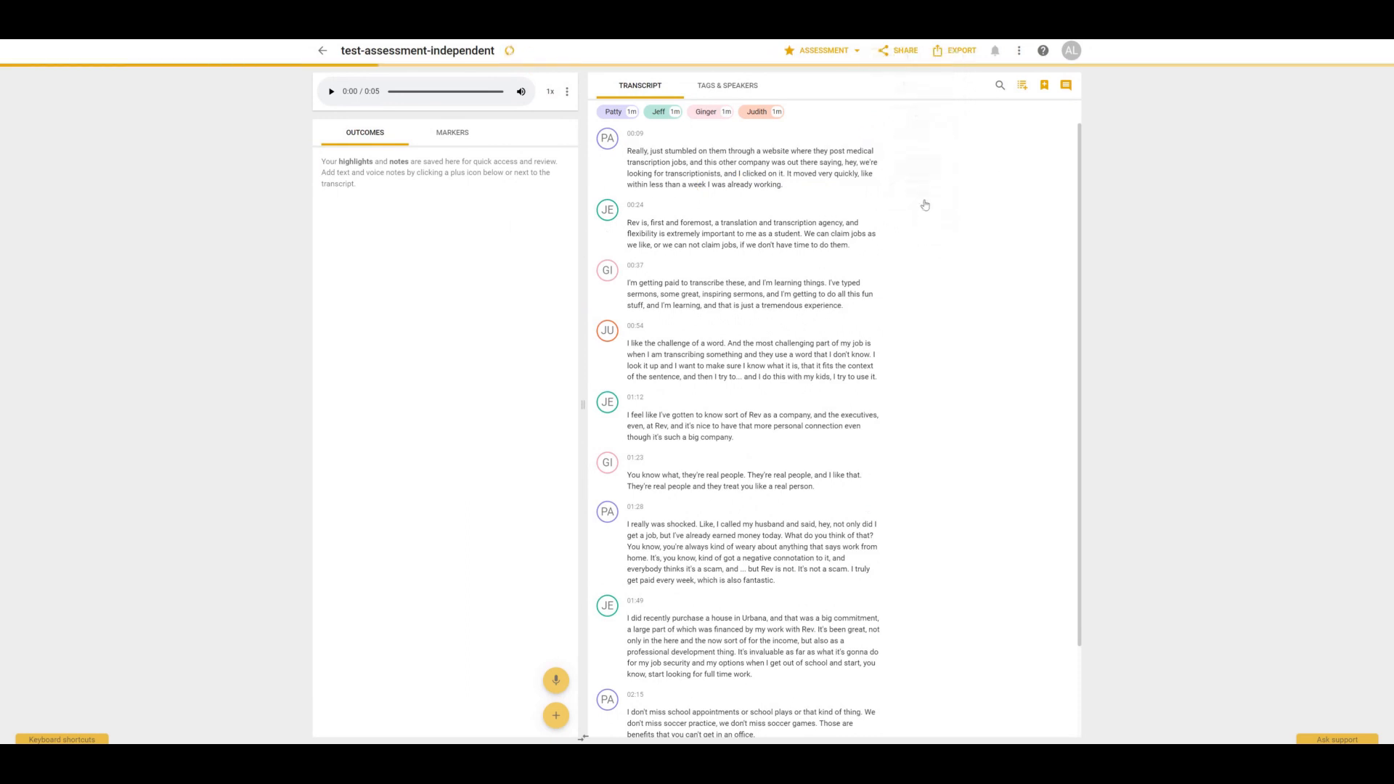
Check 'Demonstrates curiosity' on the marker and post the comment 'testing'.
left_click(940, 194)
type("testing")
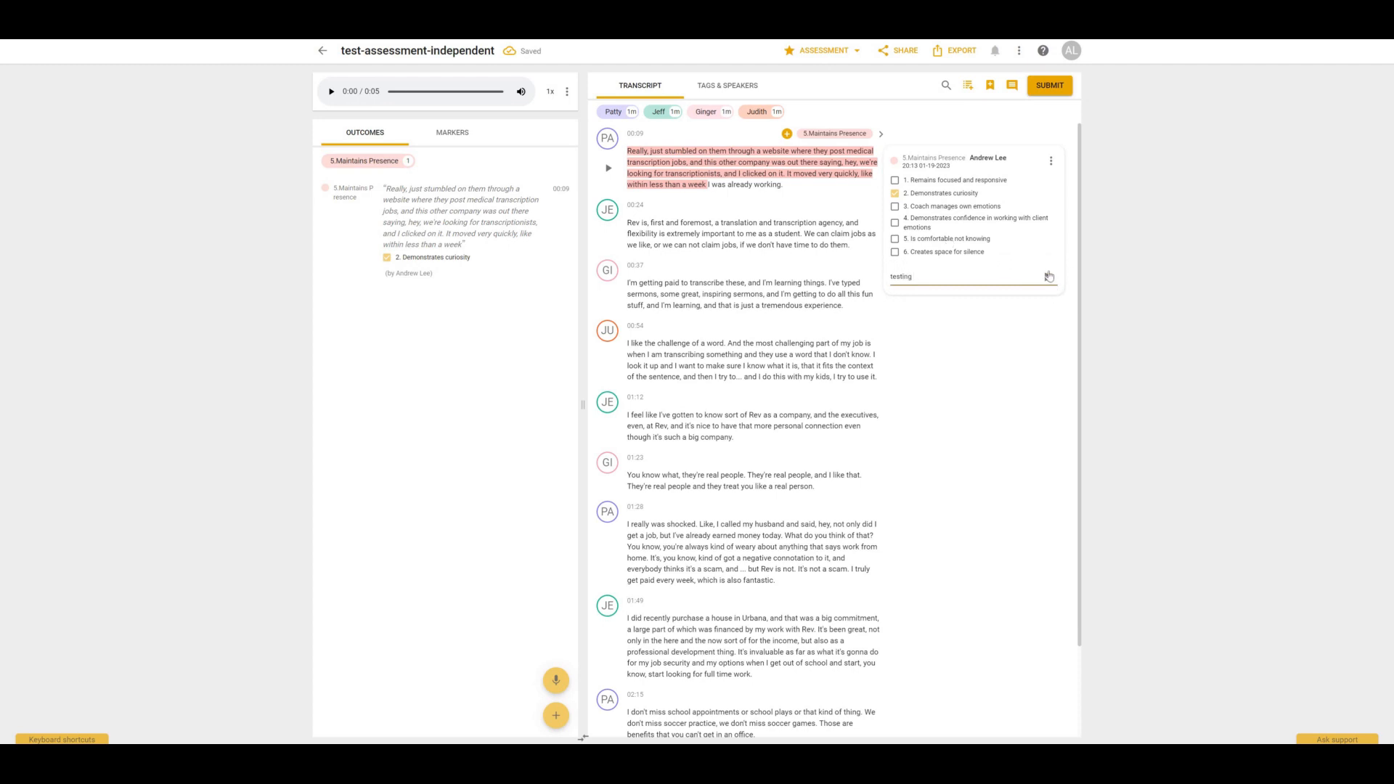
left_click(1048, 278)
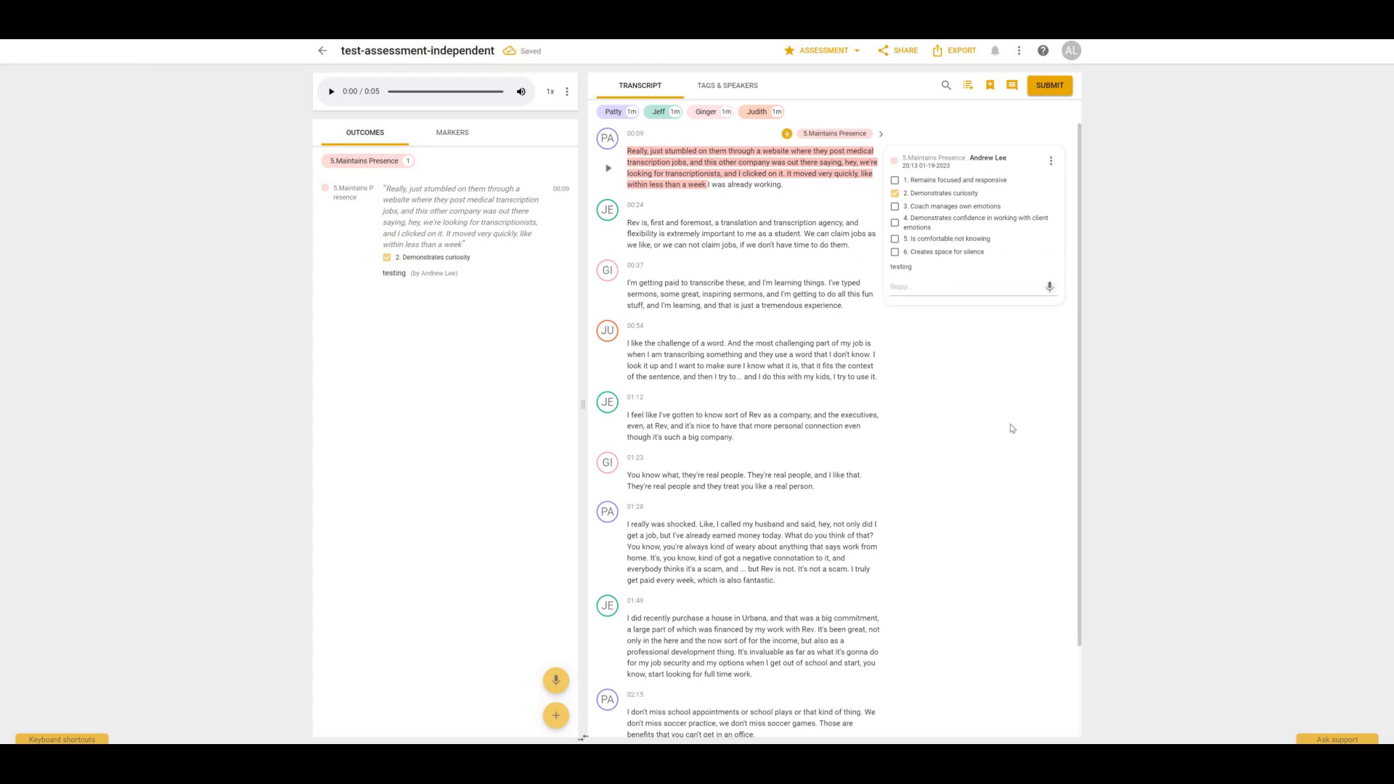
Submit the assessment feedback.
left_click(1049, 88)
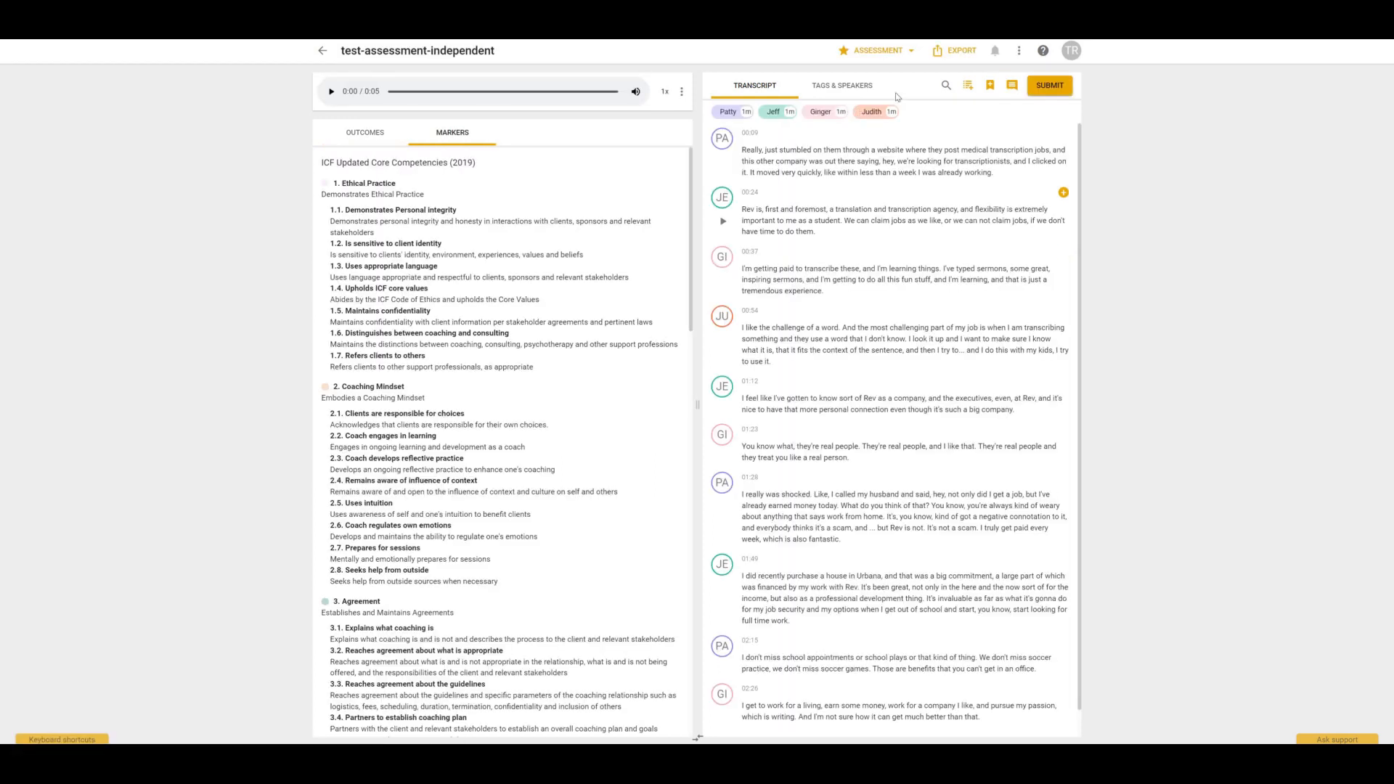
Highlight the second transcript paragraph, from 'Rev is, first and foremost' to 'student', and tag it with 6.Listens Actively.
left_click(901, 51)
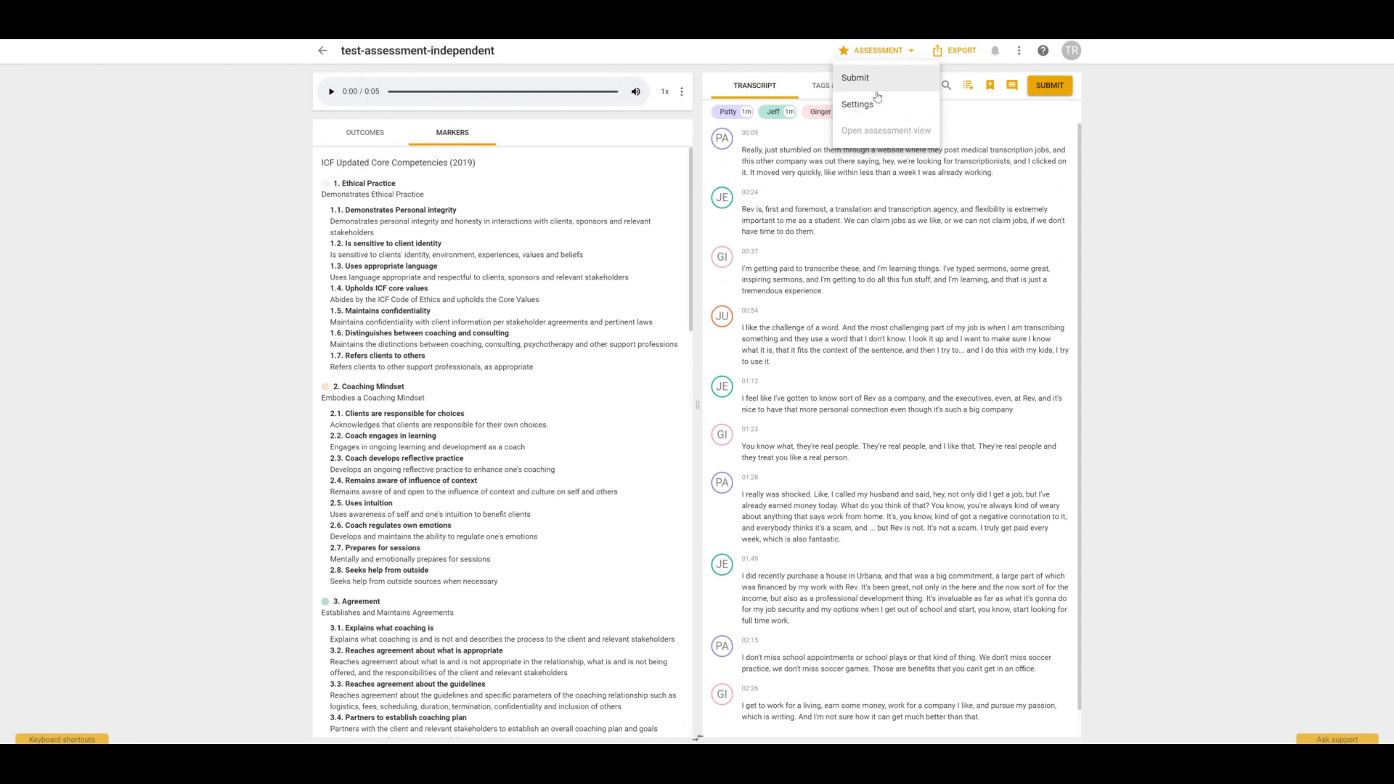
left_click(750, 211)
left_click(1064, 193)
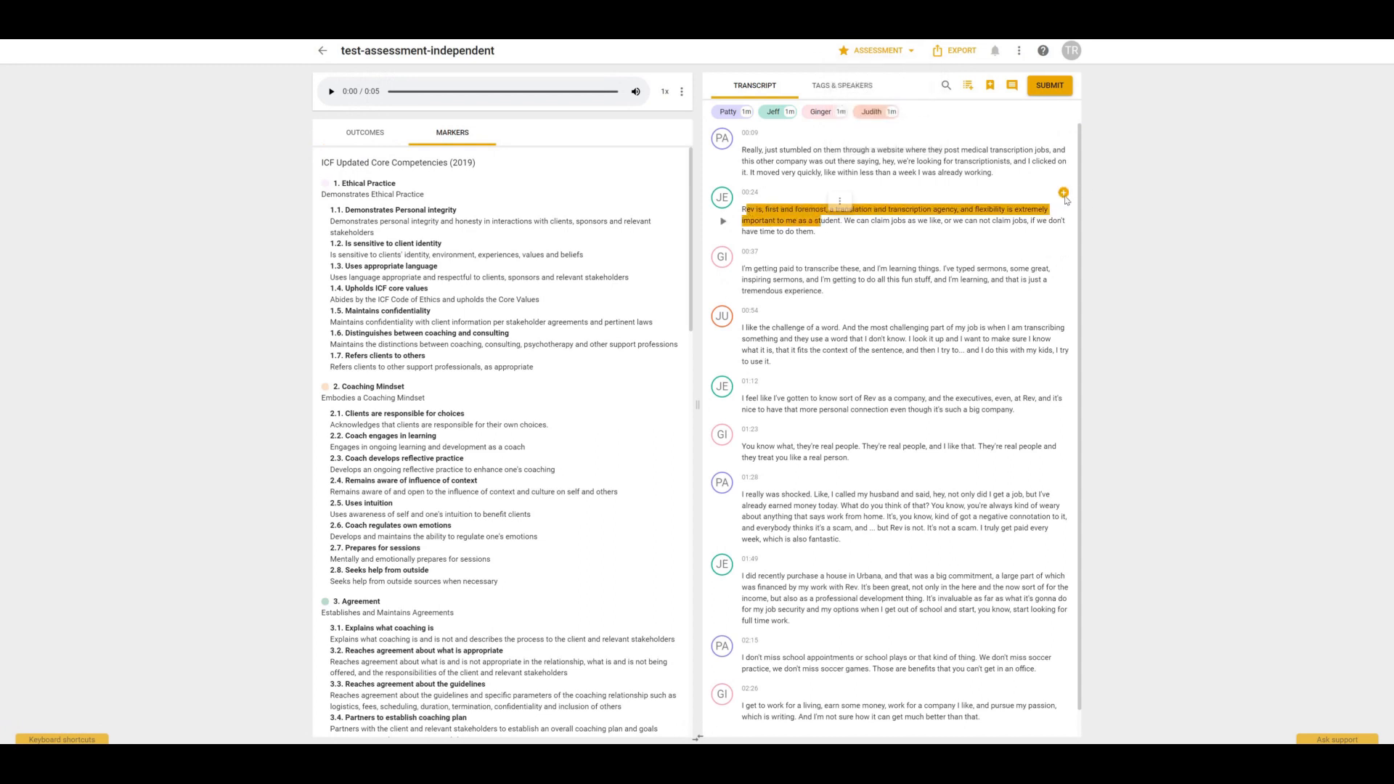
left_click(1110, 214)
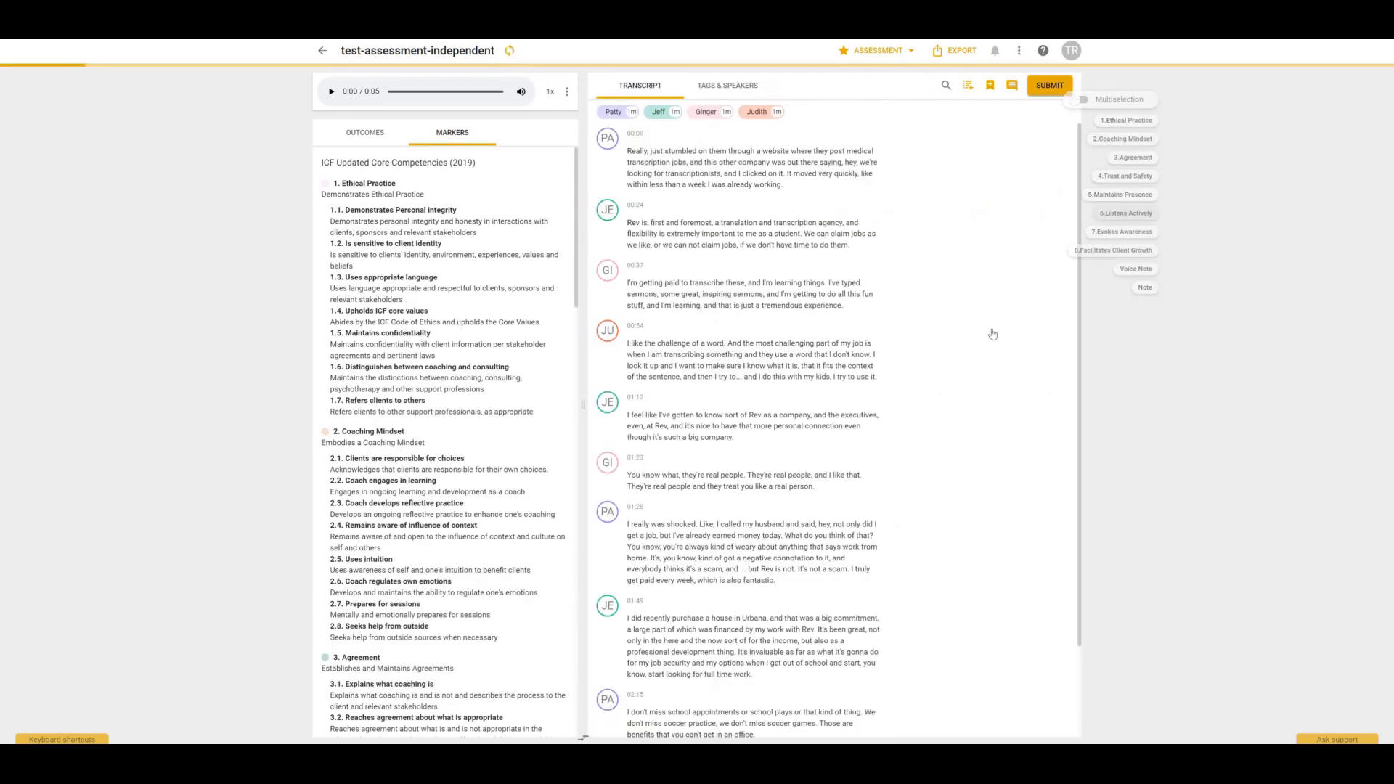
Post the comment 'mark up' on the Listens Actively marker.
type("mark u")
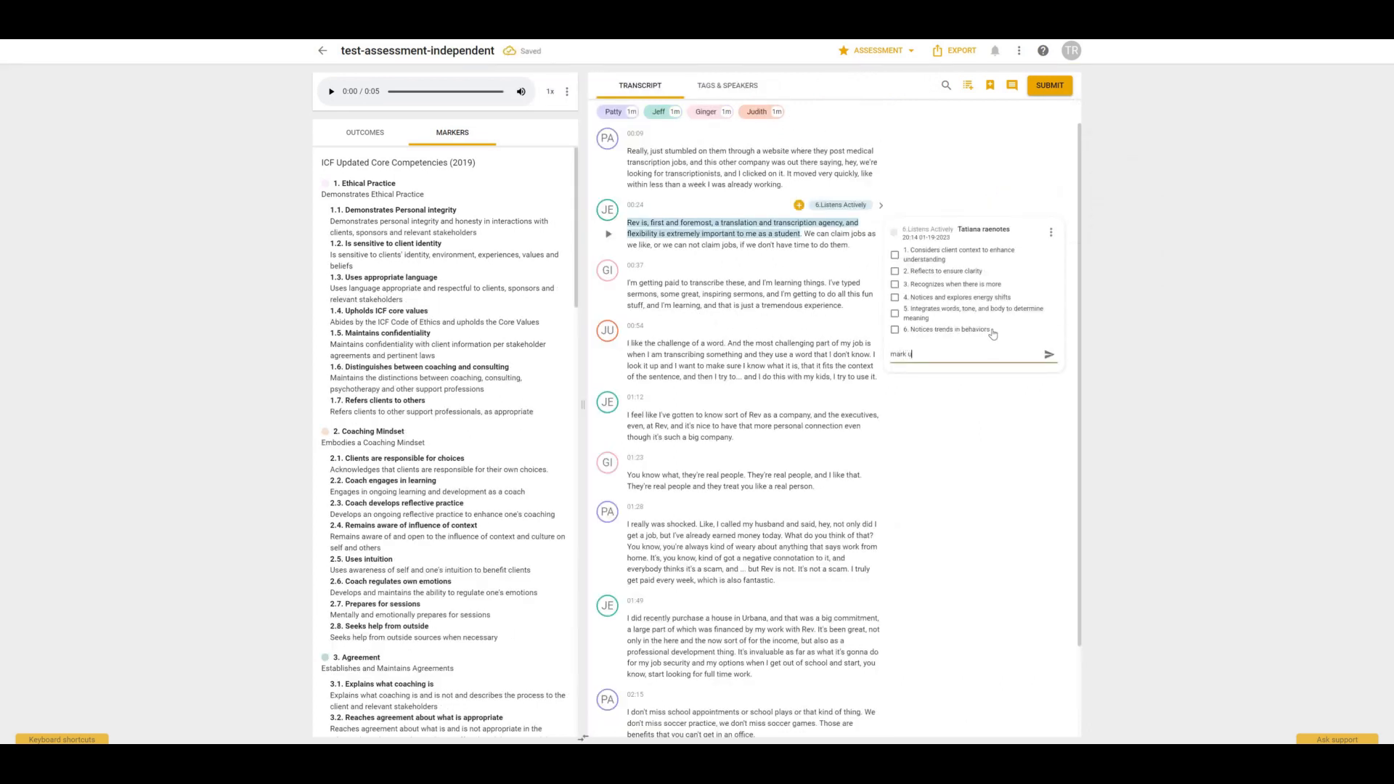
type("p")
key("Return")
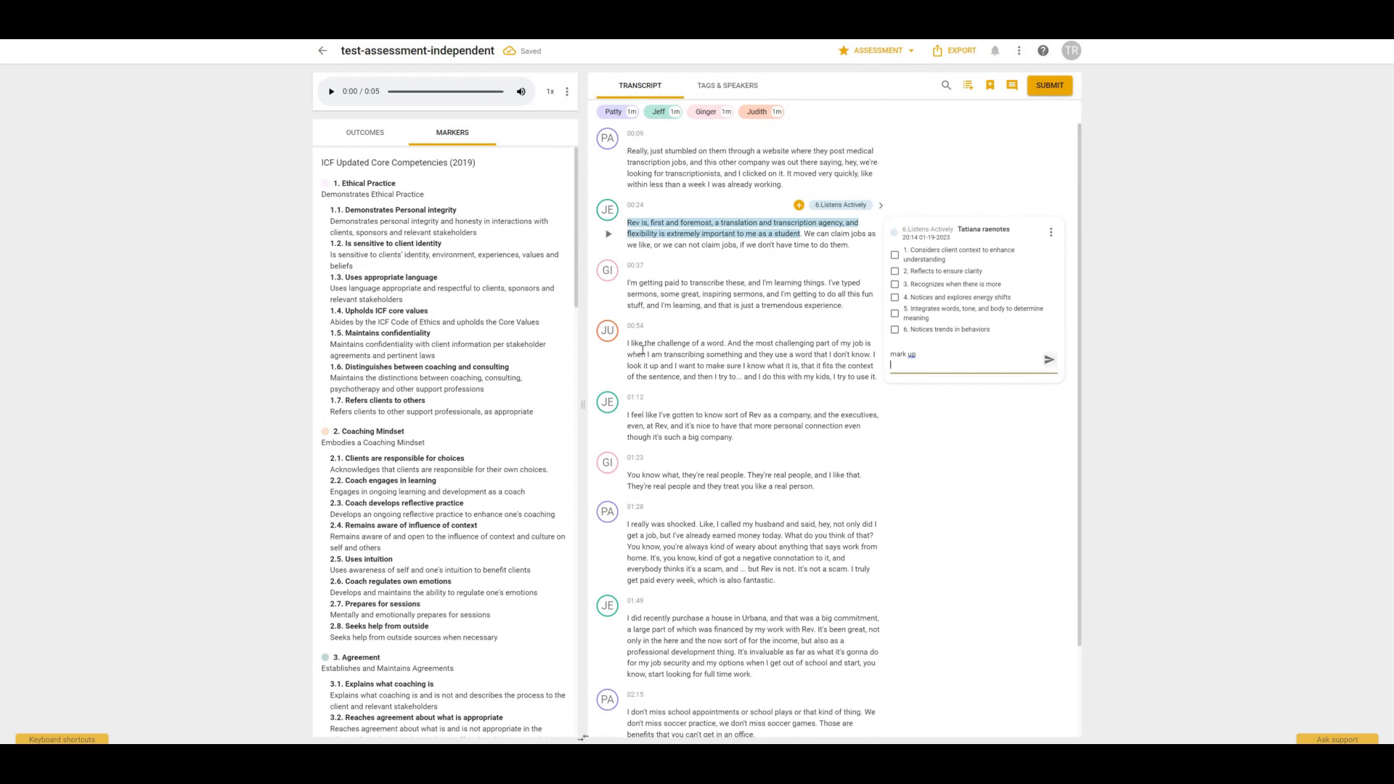
Highlight 'when I am transcribing something … make sure I know' in the fourth paragraph and tag it with 2.Coaching Mindset.
left_click_drag(642, 351, 760, 366)
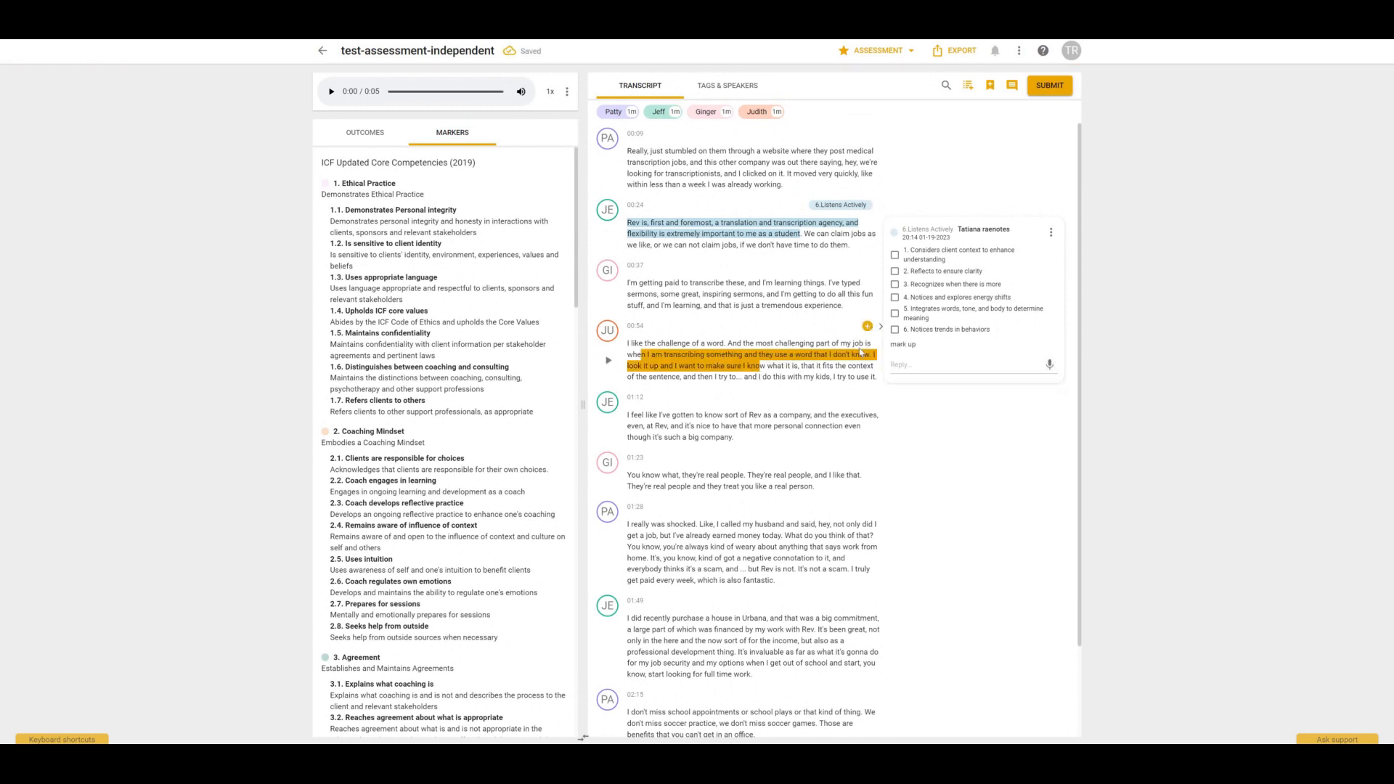
left_click(867, 326)
left_click(927, 271)
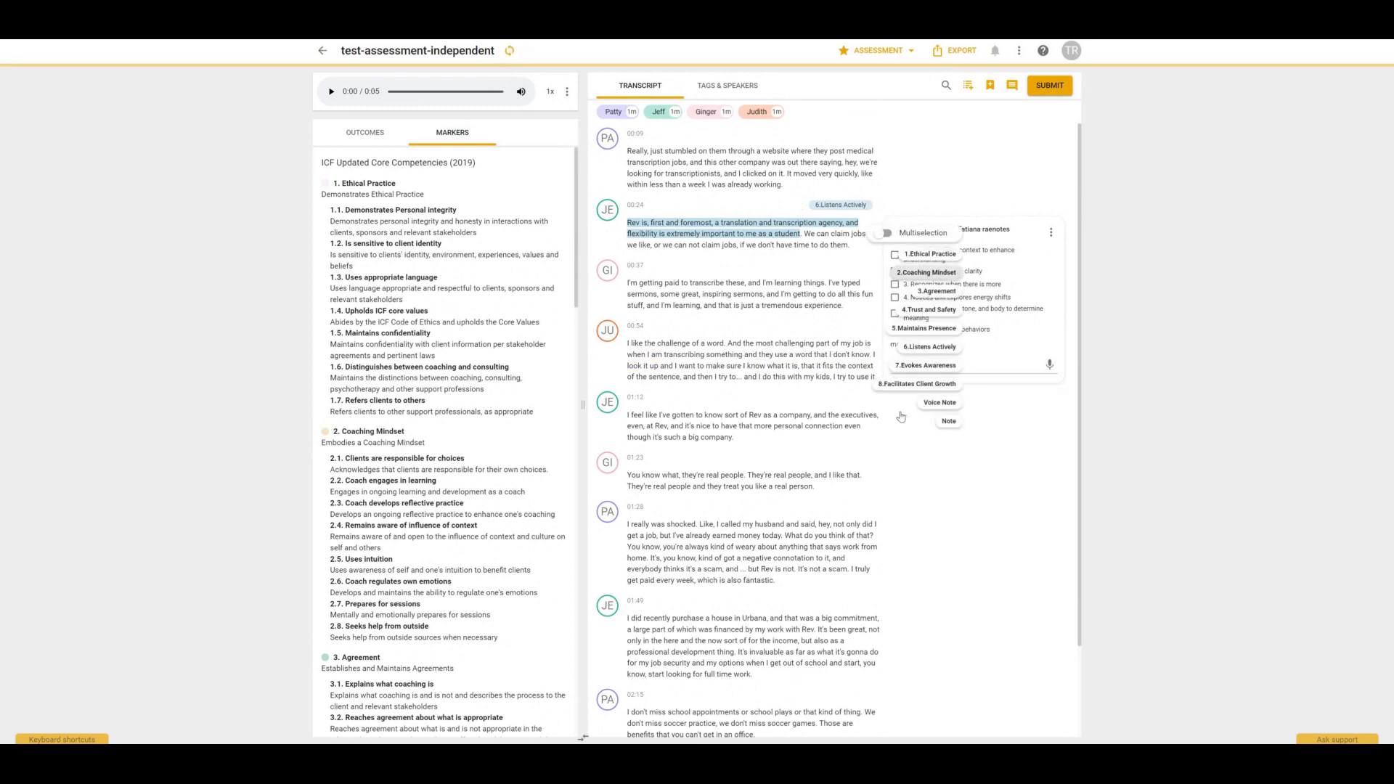
Check 'Remains aware of influence of context' on the Coaching Mindset marker and post the comment 'feedback'.
left_click(934, 487)
left_click(896, 411)
type("fee")
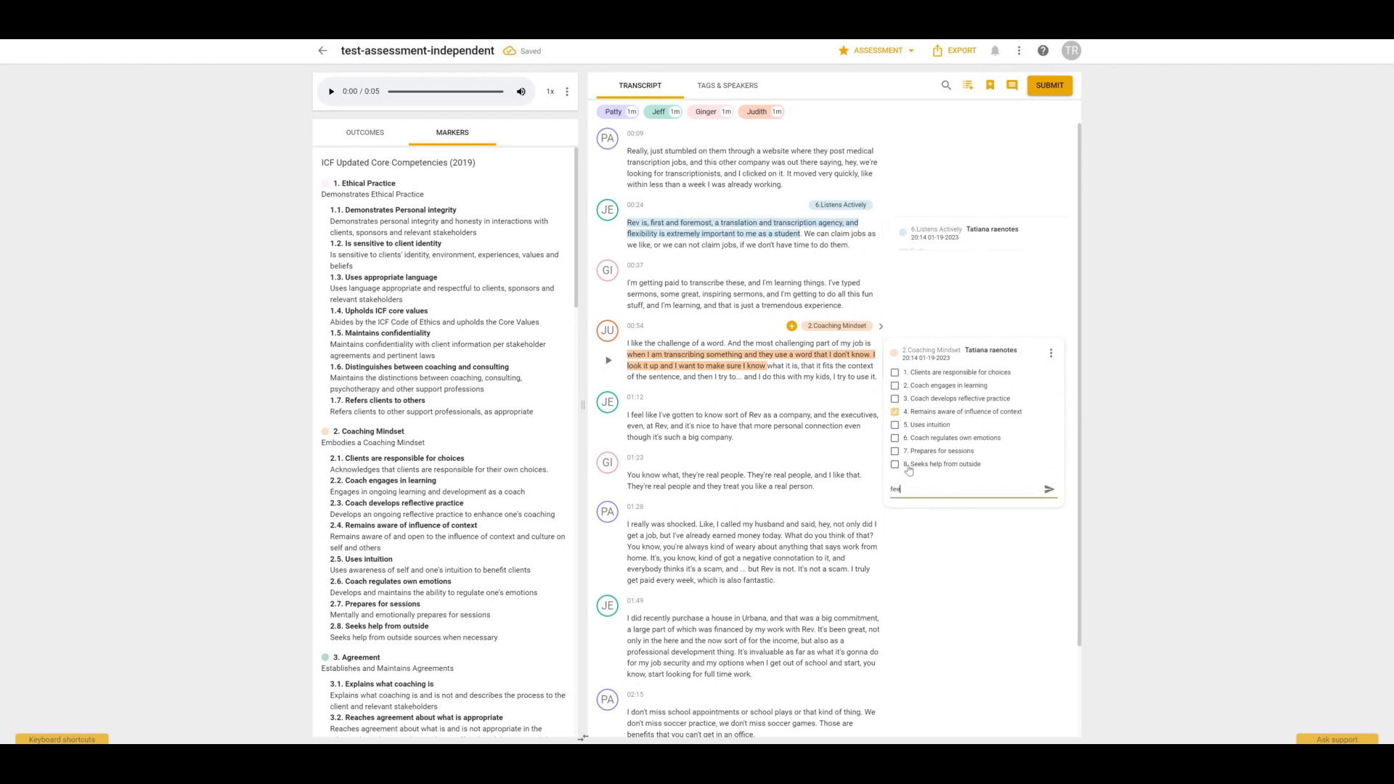
type("dback")
left_click(1055, 490)
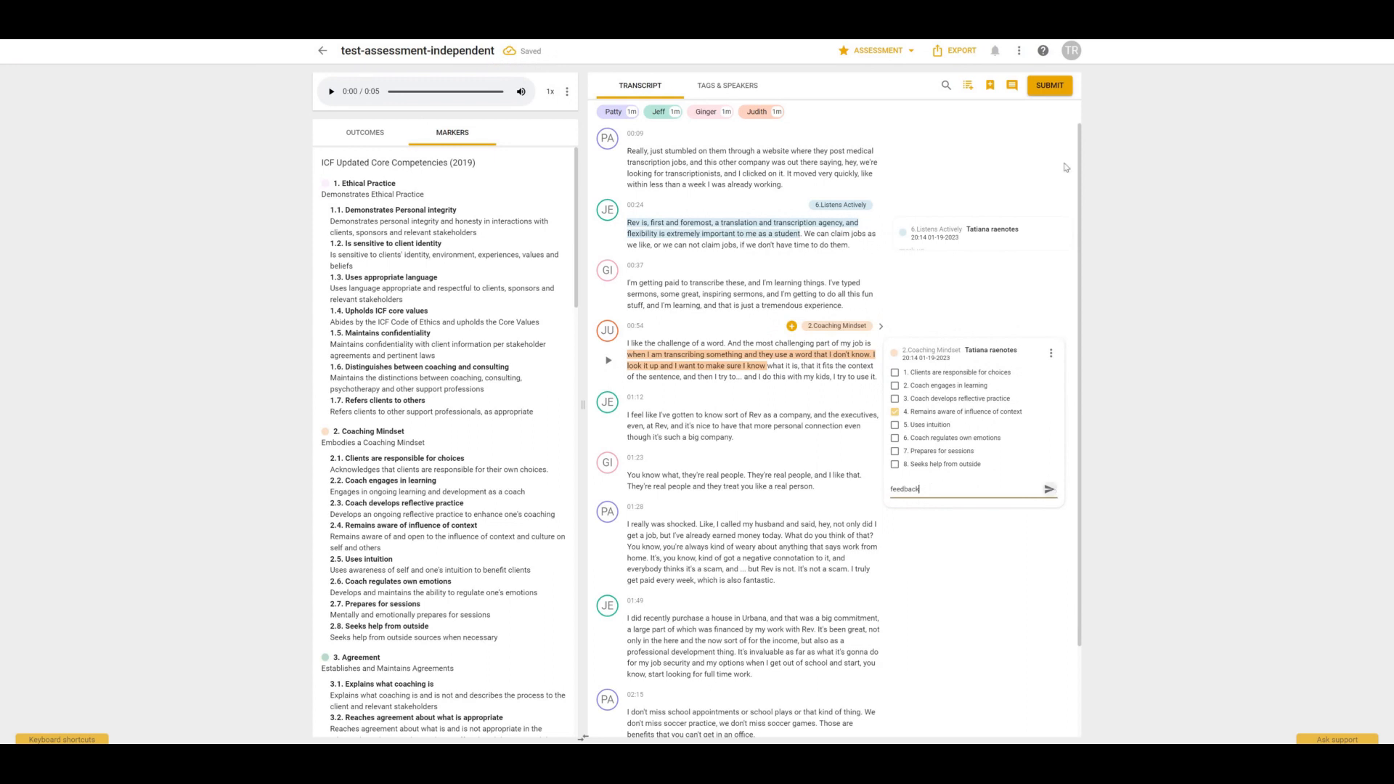
Submit the assessment feedback and confirm making it visible.
left_click(1056, 87)
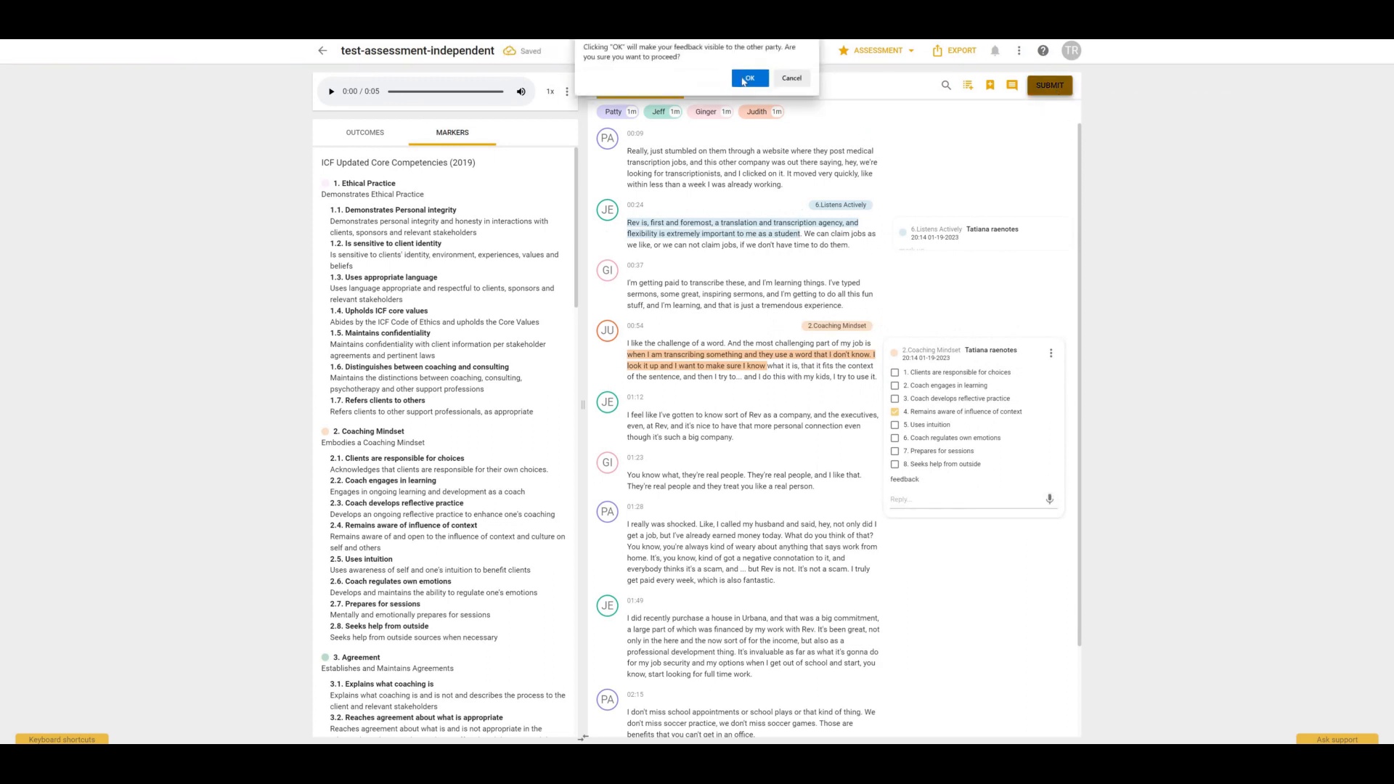
left_click(744, 81)
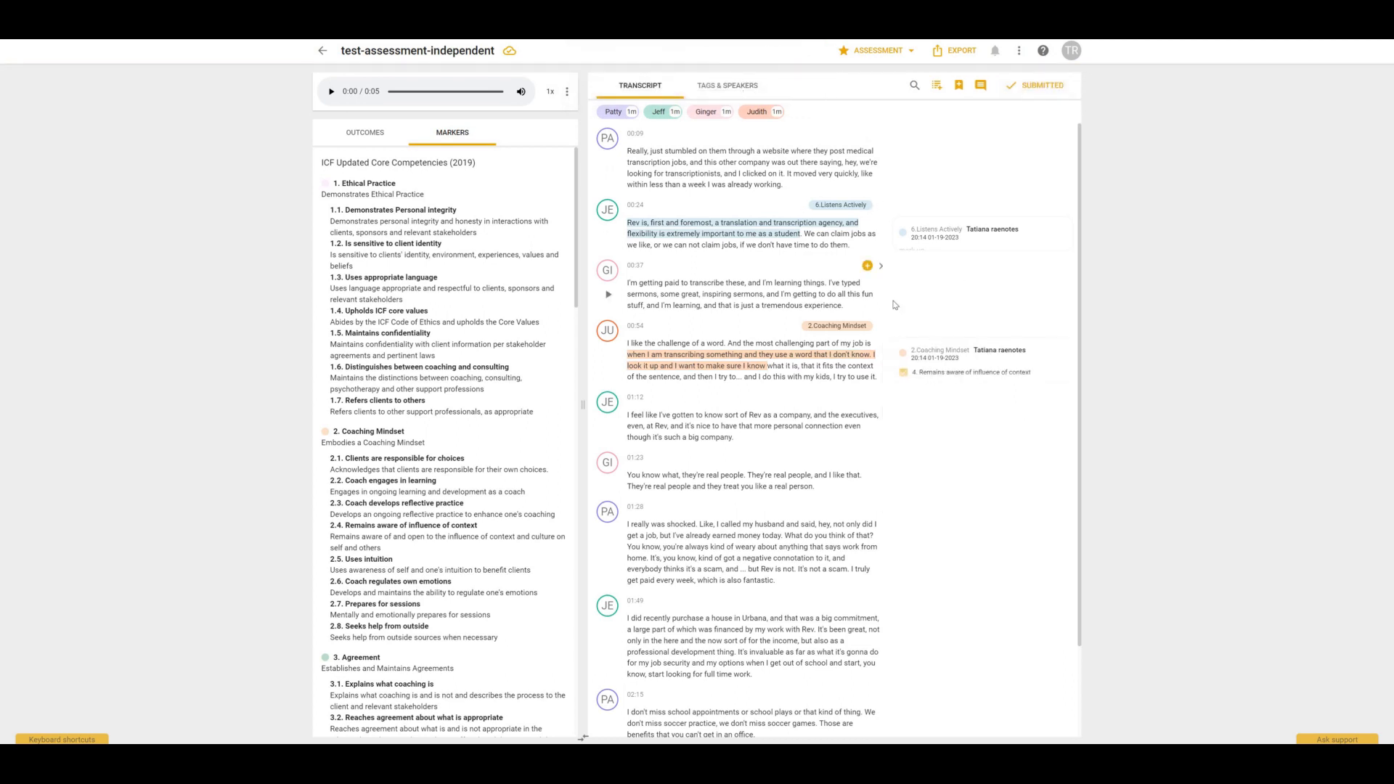
Leave the assessment and return to the previous screen.
left_click(905, 51)
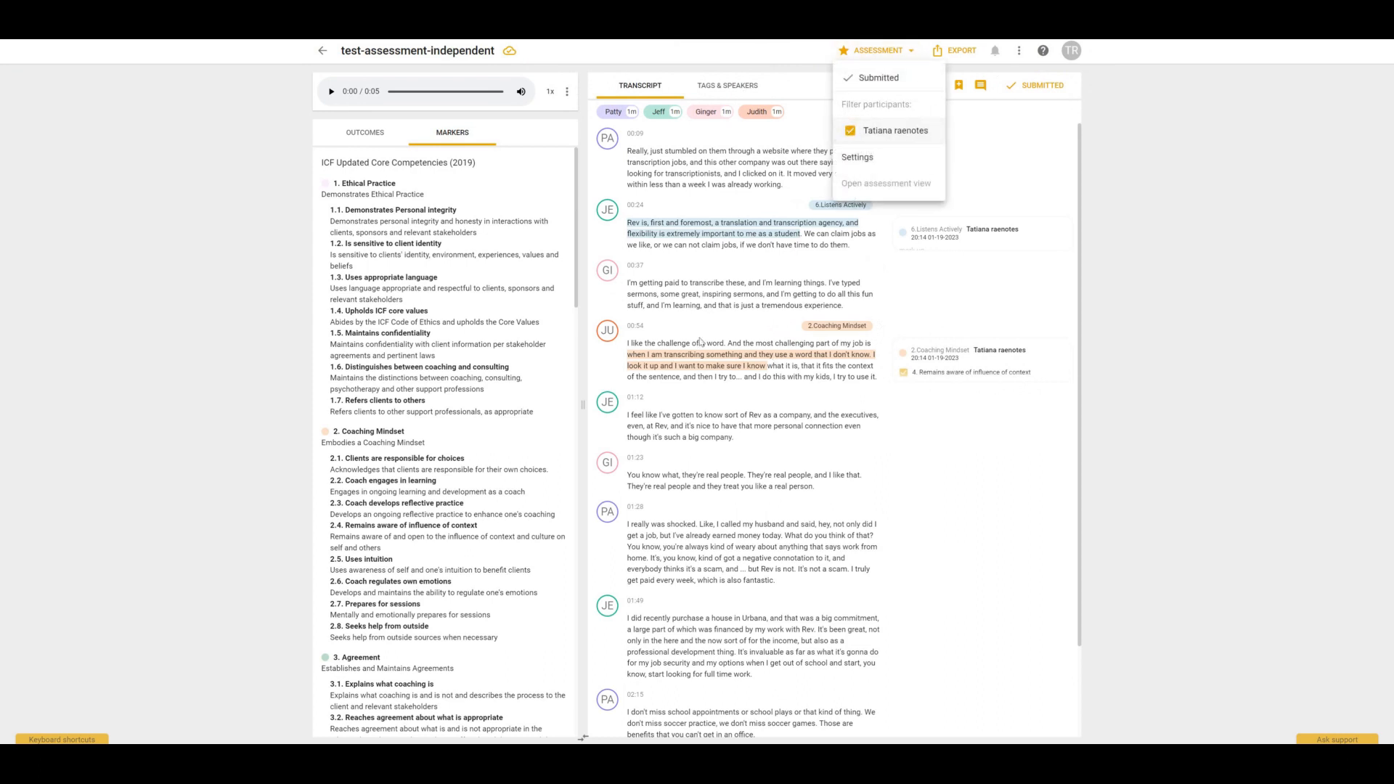
left_click(324, 53)
left_click(324, 53)
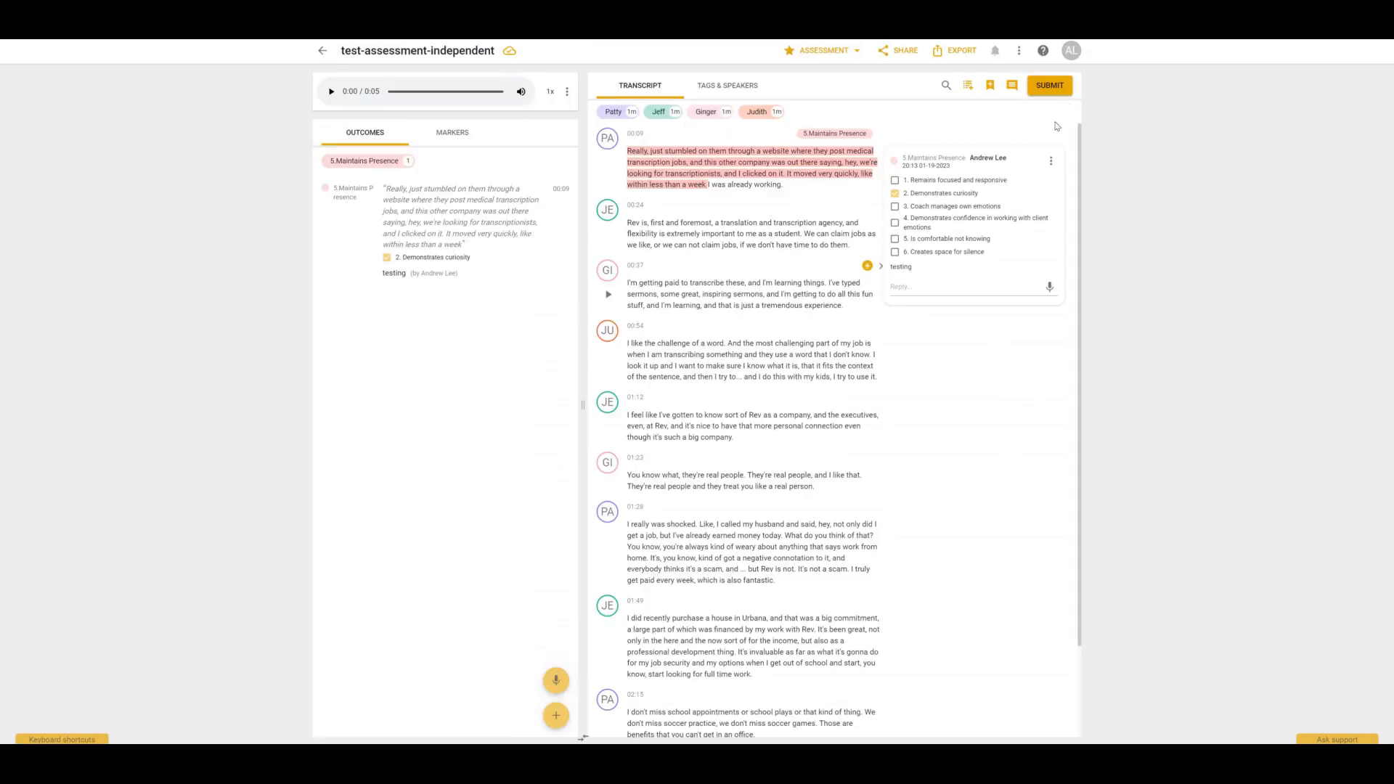
As the second assessor, submit the assessment feedback and confirm.
left_click(1052, 87)
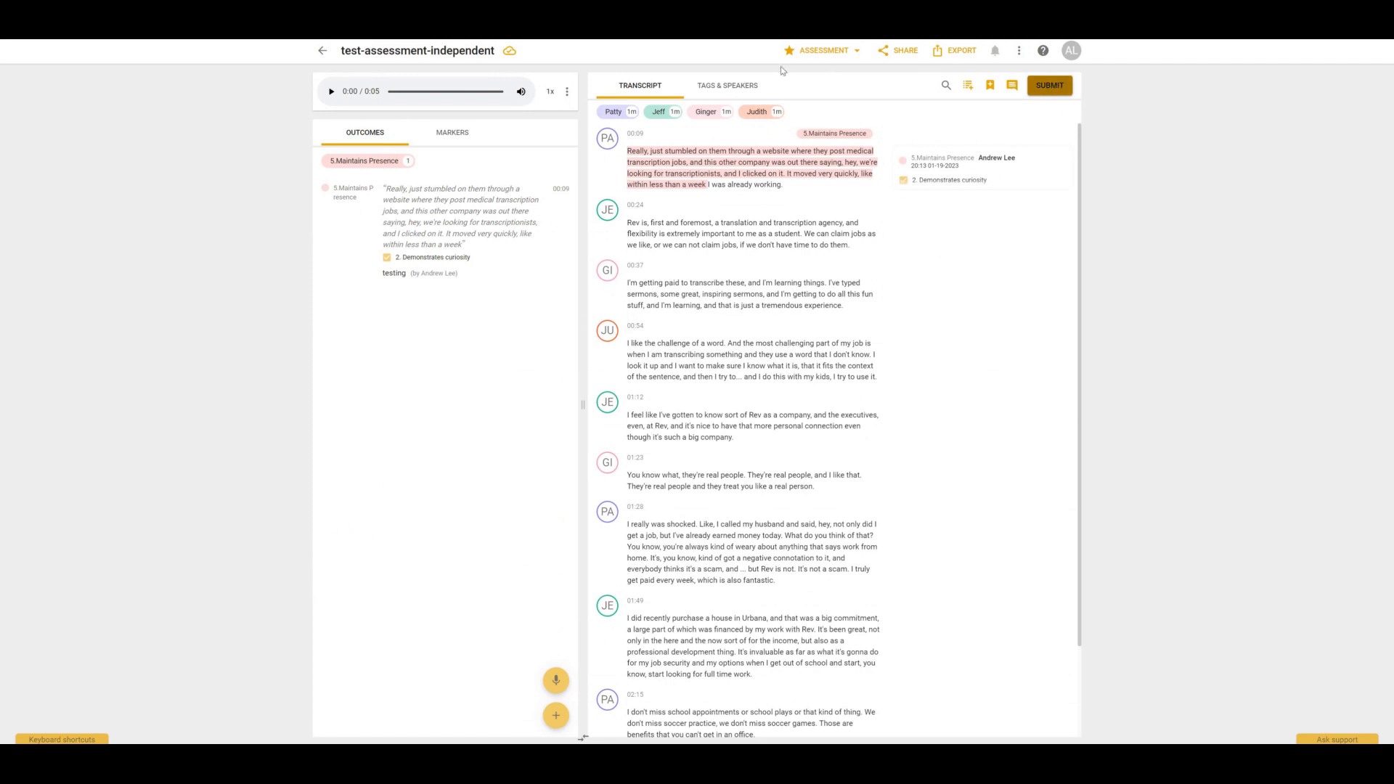
left_click(749, 84)
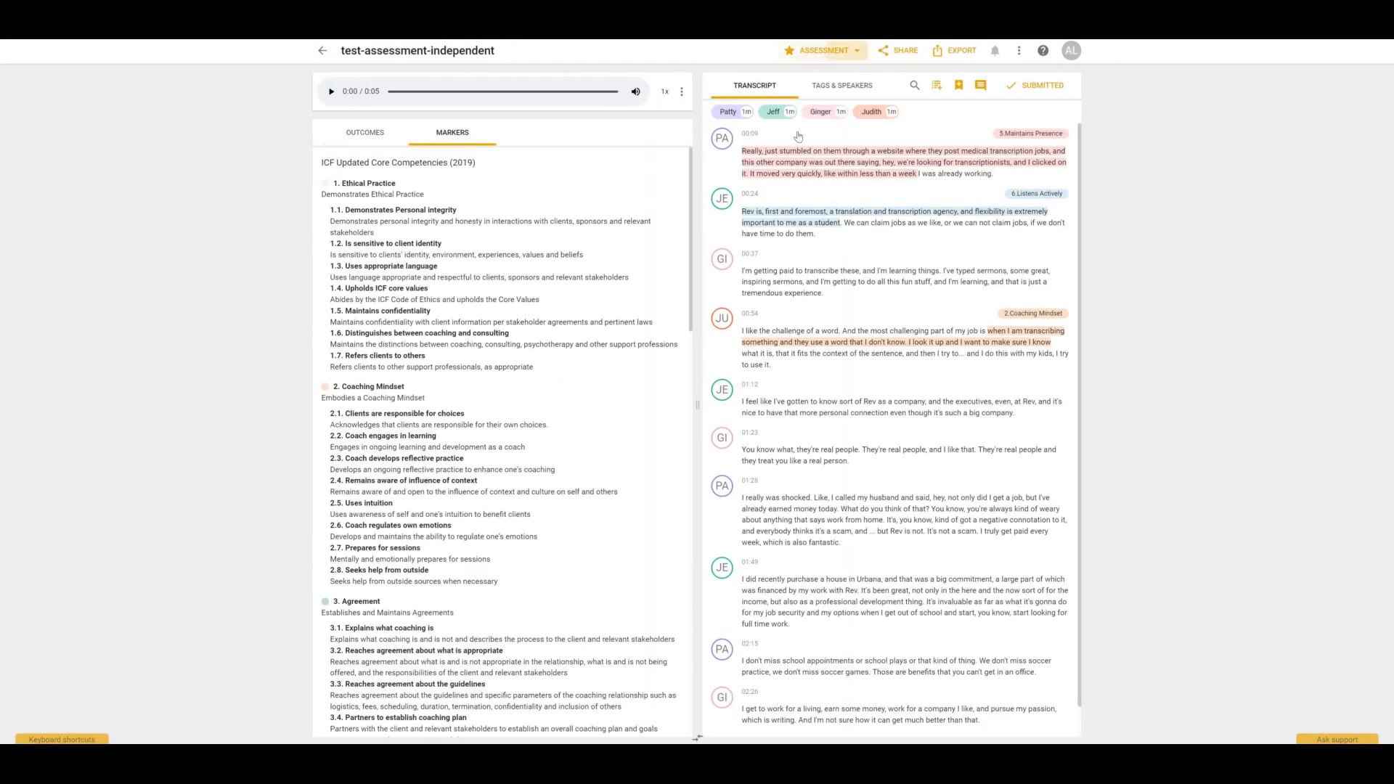
Open the assessment view after toggling the first assessor's participant filter off and back on.
left_click(846, 50)
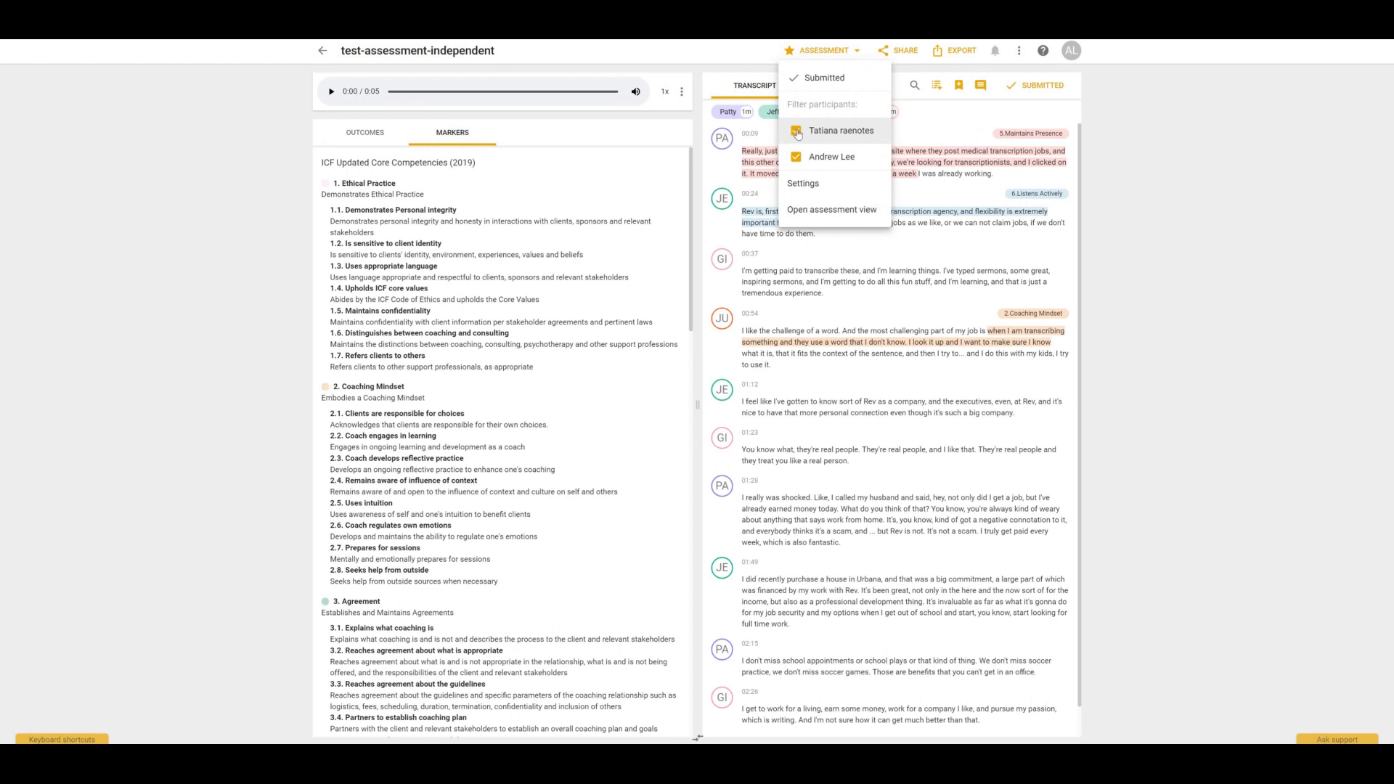
left_click(796, 132)
left_click(796, 132)
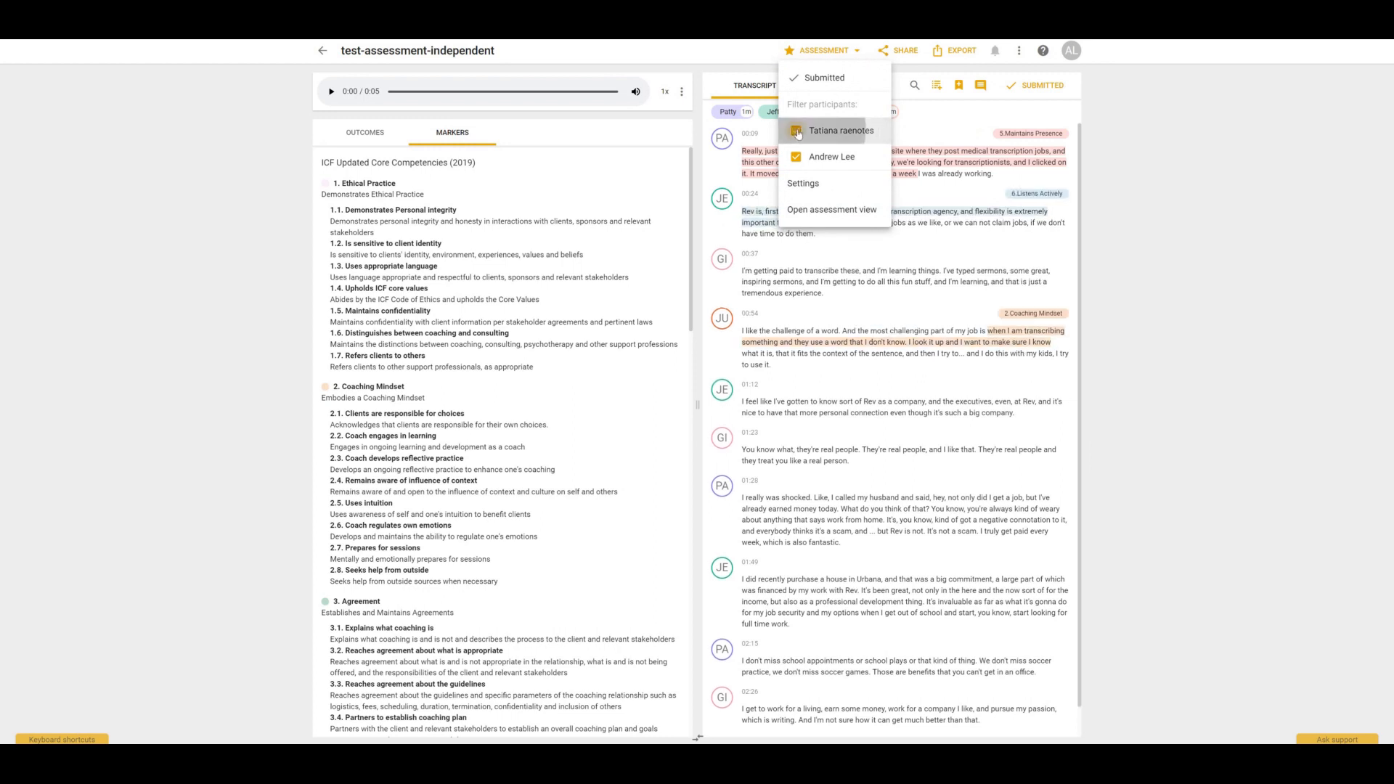
left_click(798, 132)
left_click(797, 134)
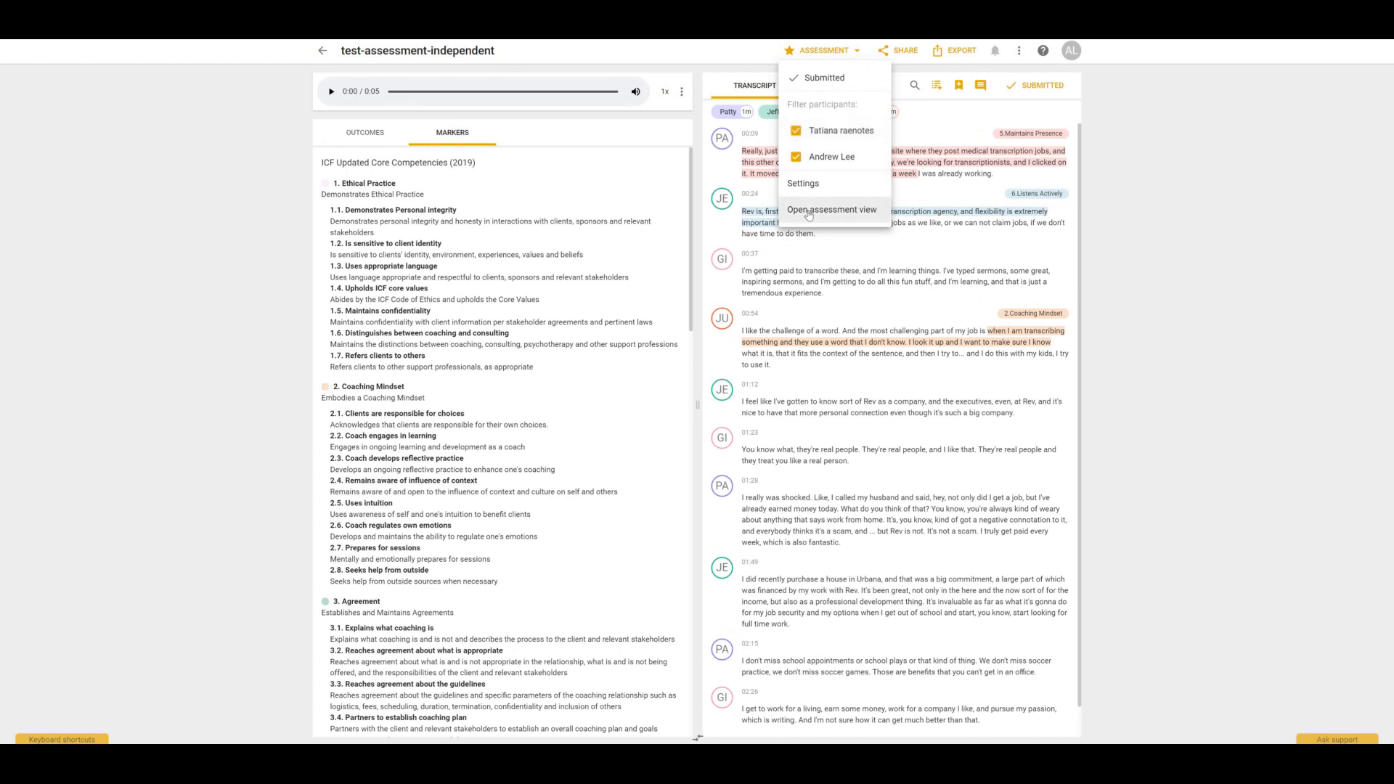
left_click(808, 212)
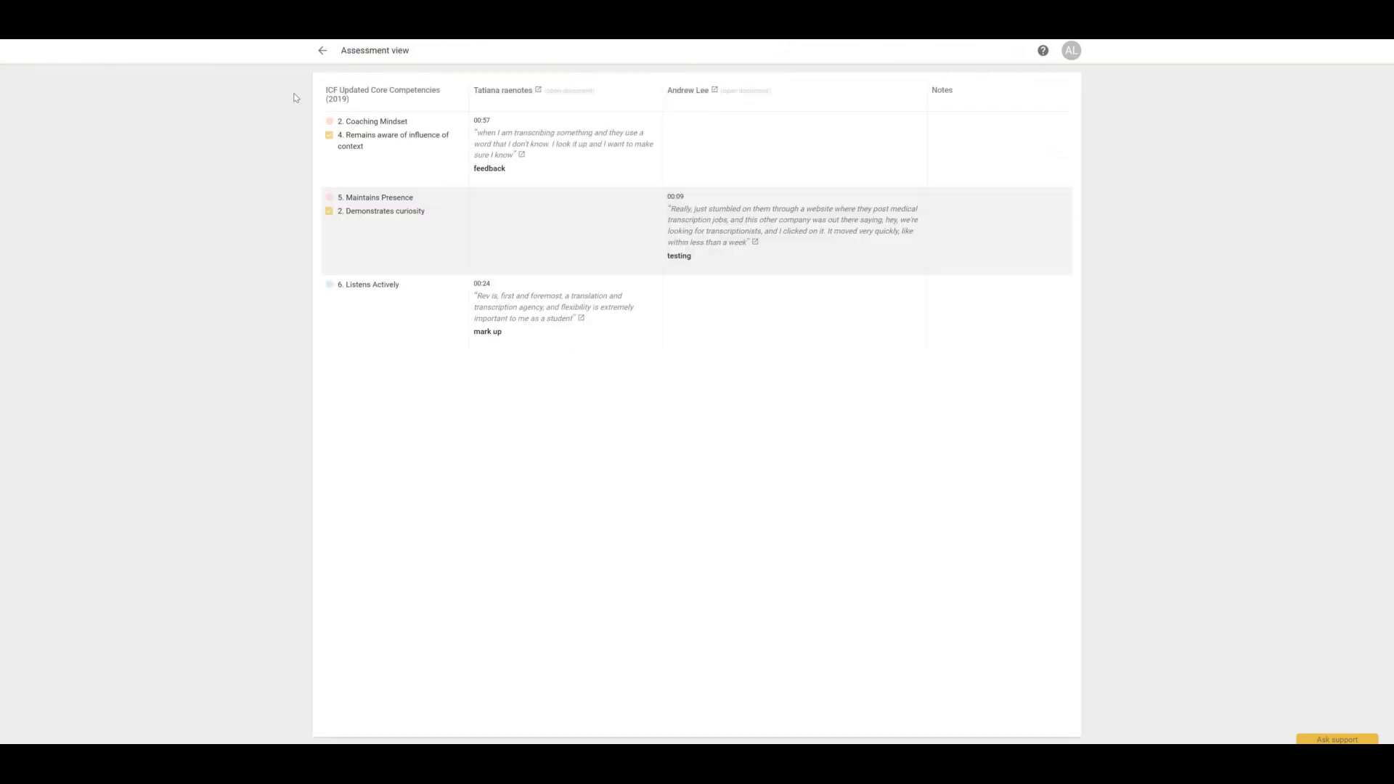